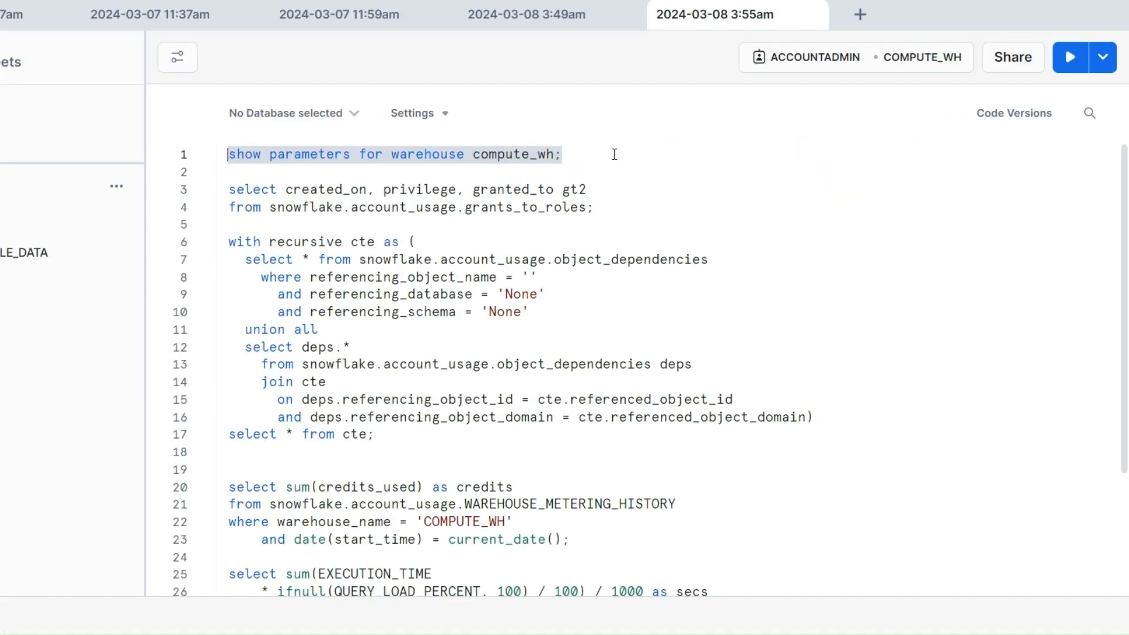
- Run the show parameters for warehouse compute_wh statement and enlarge the code area above the results
{"action": "left_click", "coordinate": [618, 156]}
{"action": "key", "text": "shift+Home"}
{"action": "key", "text": "ctrl+Return"}
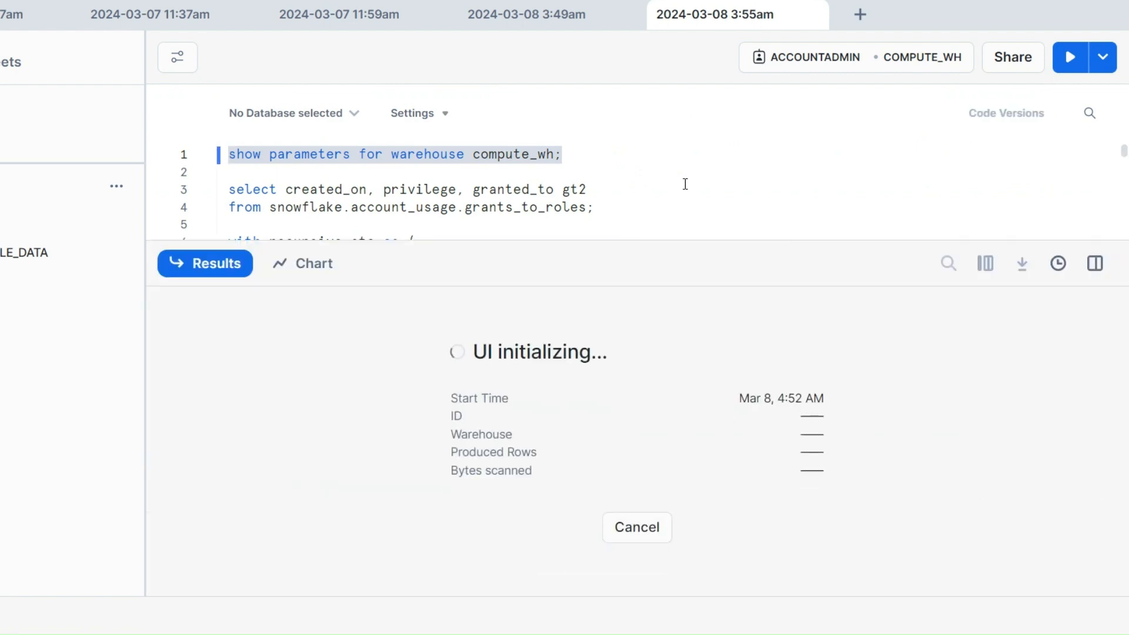
{"action": "left_click_drag", "start_coordinate": [475, 248], "coordinate": [479, 320]}
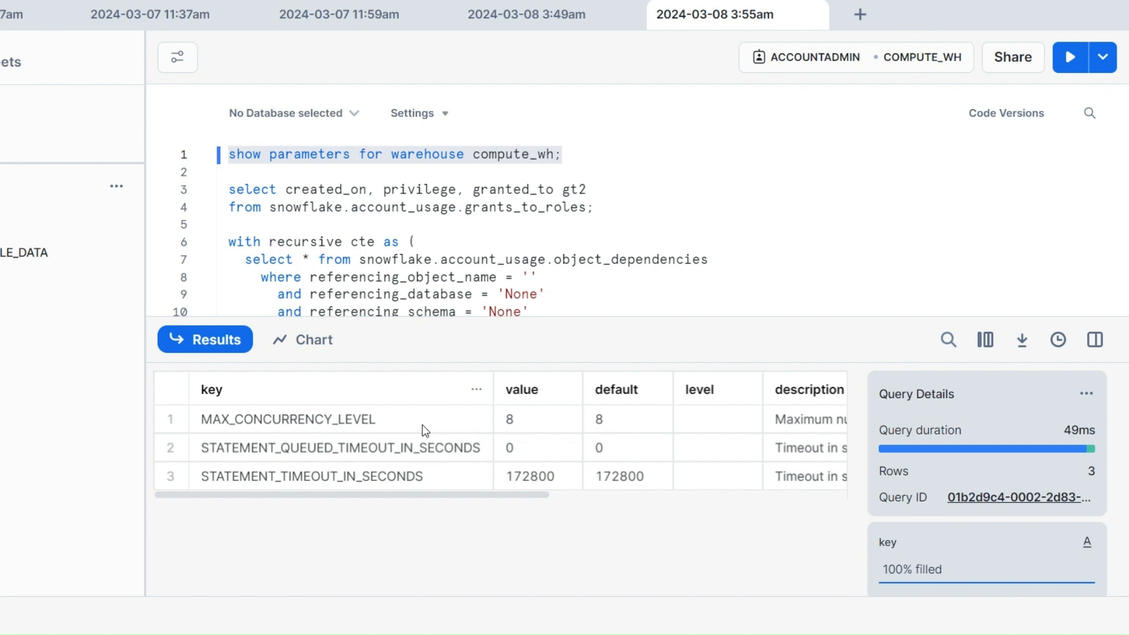
- Inspect the STATEMENT_QUEUED_TIMEOUT_IN_SECONDS, STATEMENT_TIMEOUT_IN_SECONDS and MAX_CONCURRENCY_LEVEL parameters in the results
{"action": "left_click", "coordinate": [399, 460]}
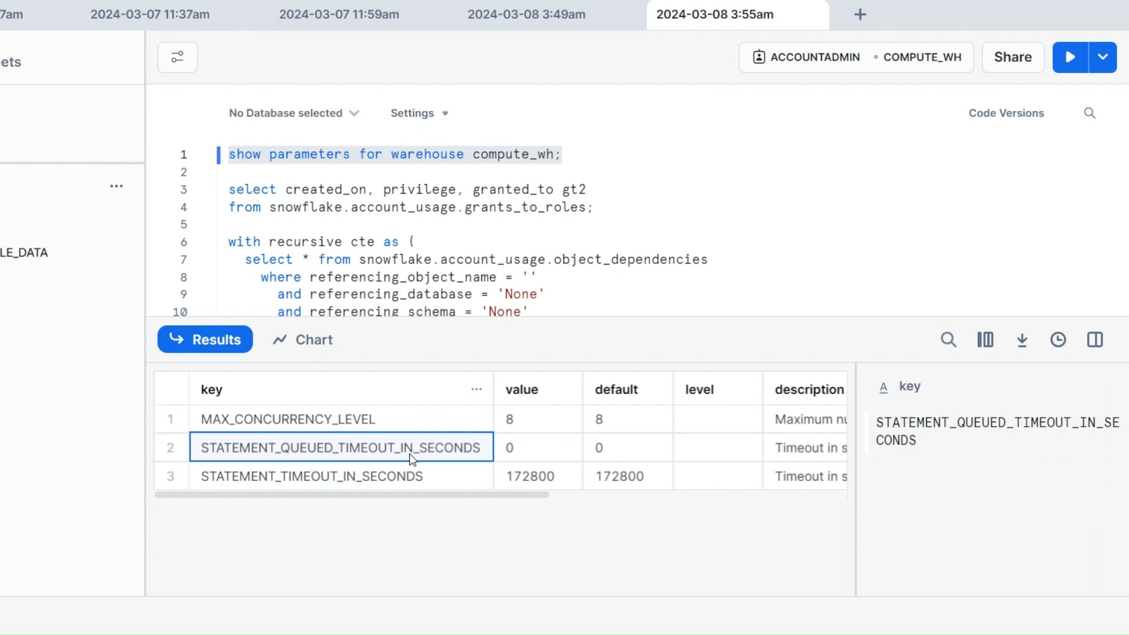
{"action": "left_click", "coordinate": [401, 481]}
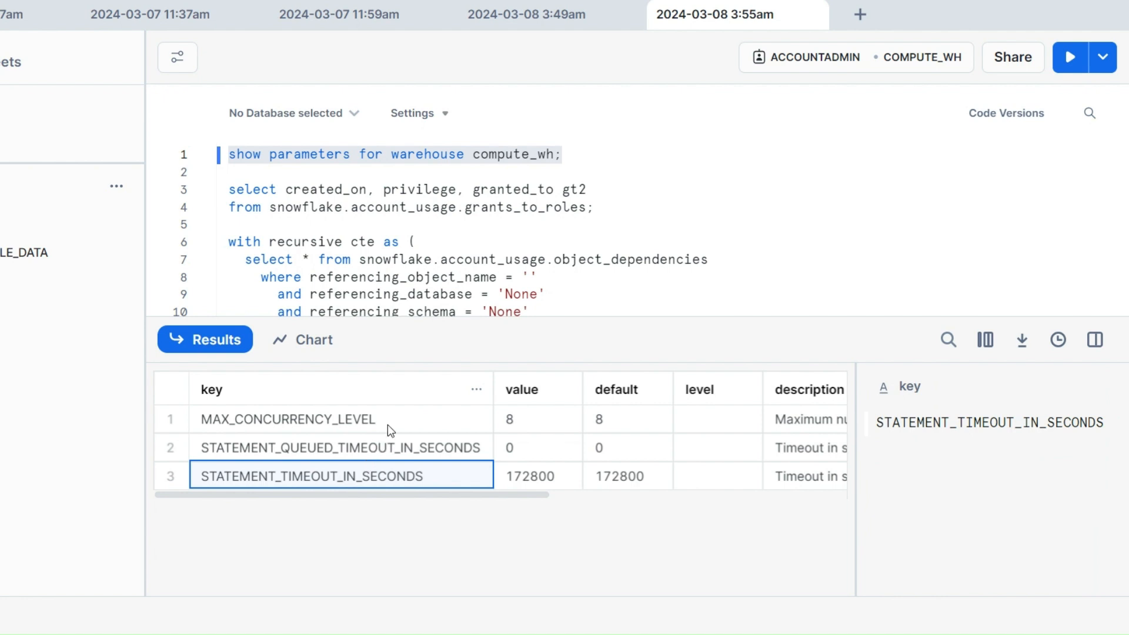
{"action": "left_click", "coordinate": [368, 421]}
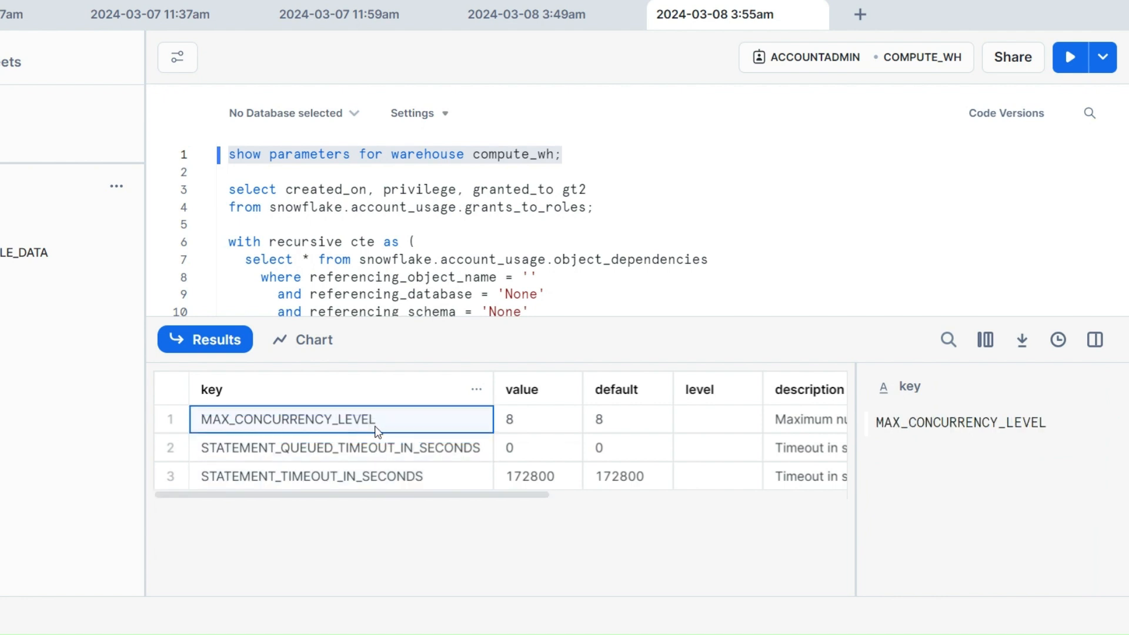
- Review the grants_to_roles query and the recursive object_dependencies query, hiding the results to see the full code
{"action": "left_click", "coordinate": [629, 196]}
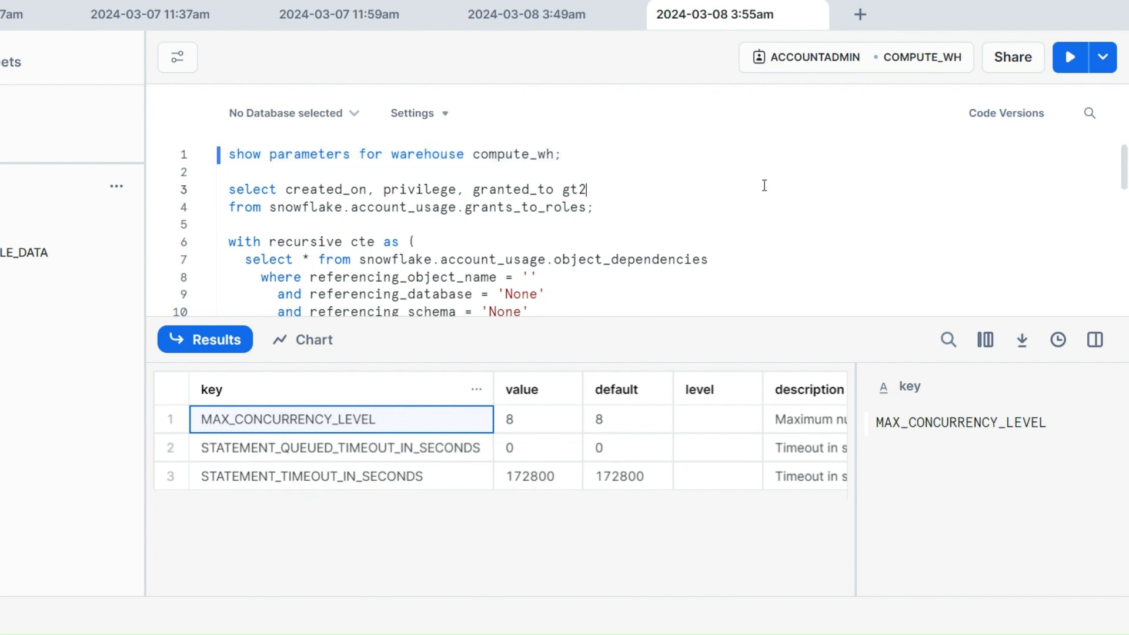
{"action": "triple_click", "coordinate": [713, 193]}
{"action": "key", "text": "shift+Down"}
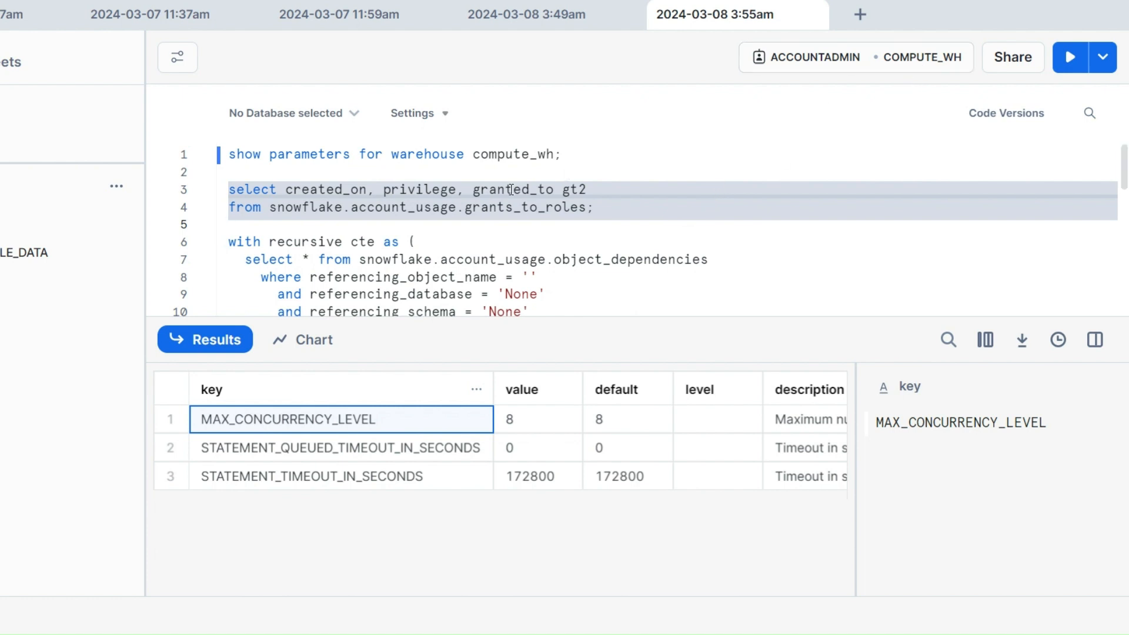
{"action": "scroll", "coordinate": [499, 194], "scroll_direction": "down", "scroll_amount": 5}
{"action": "scroll", "coordinate": [500, 194], "scroll_direction": "up", "scroll_amount": 5}
{"action": "double_click", "coordinate": [500, 208]}
{"action": "scroll", "coordinate": [500, 209], "scroll_direction": "down", "scroll_amount": 3}
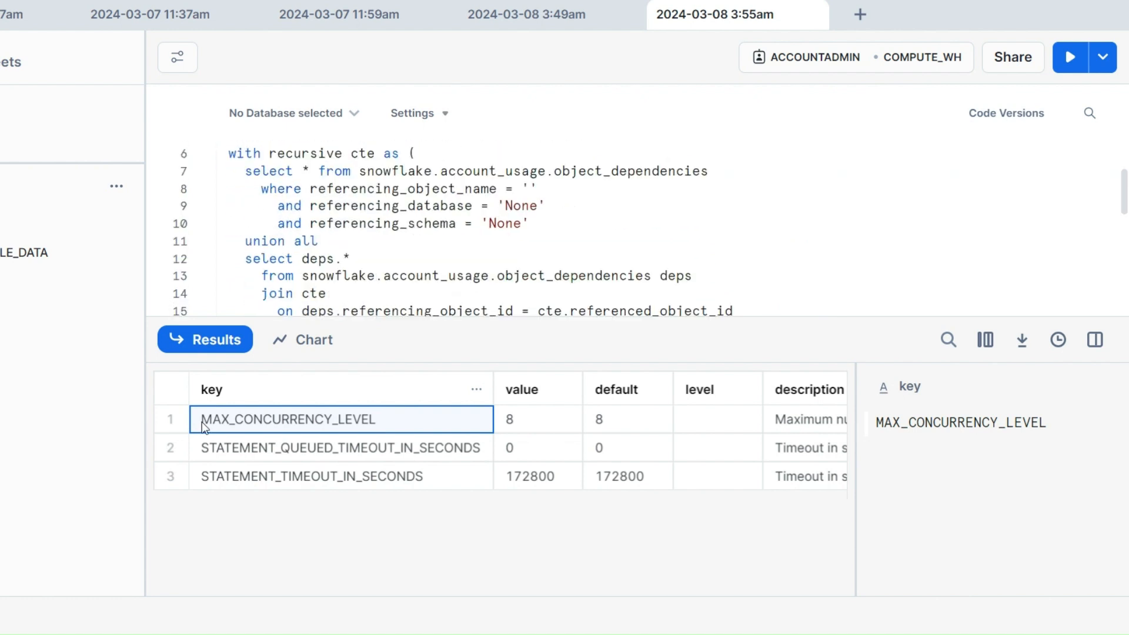
{"action": "left_click", "coordinate": [205, 339]}
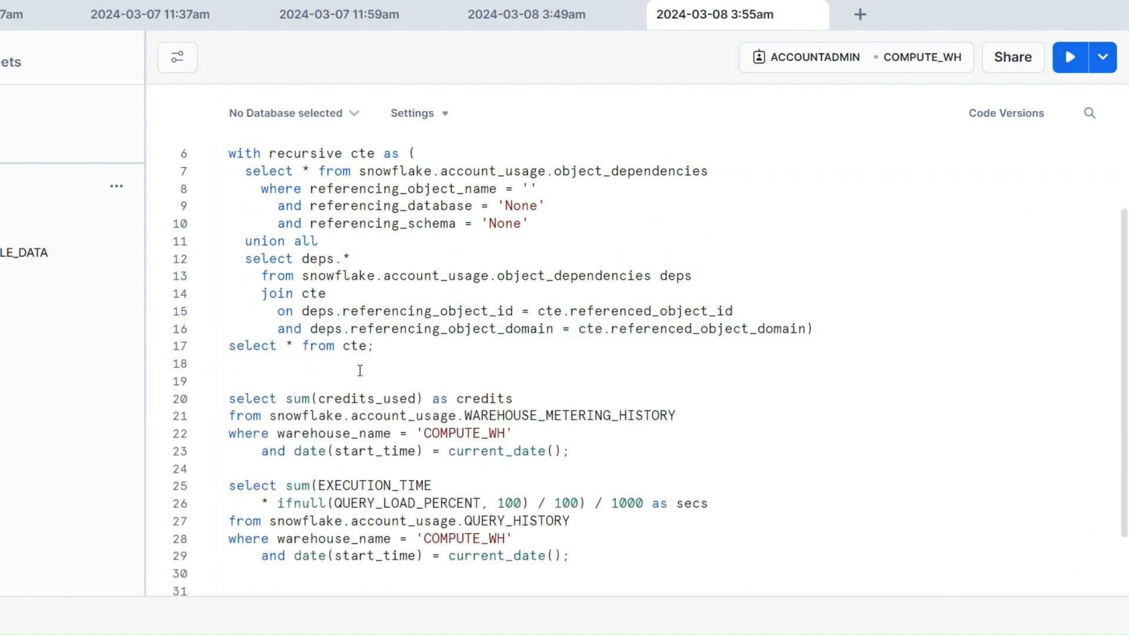
{"action": "scroll", "coordinate": [358, 361], "scroll_direction": "up", "scroll_amount": 3}
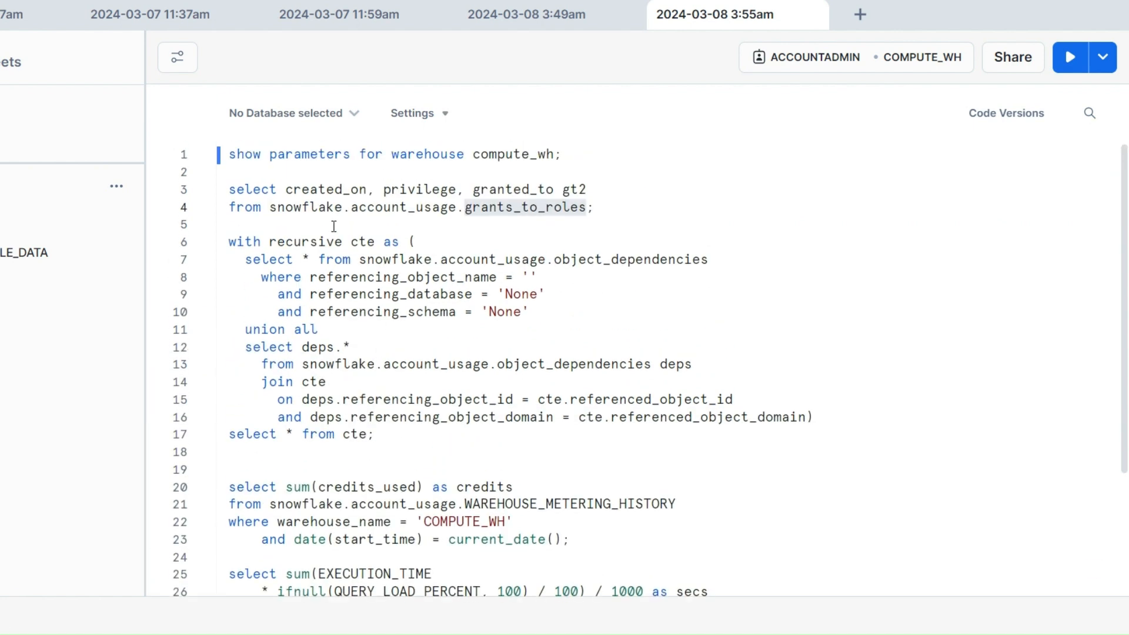
{"action": "double_click", "coordinate": [611, 260]}
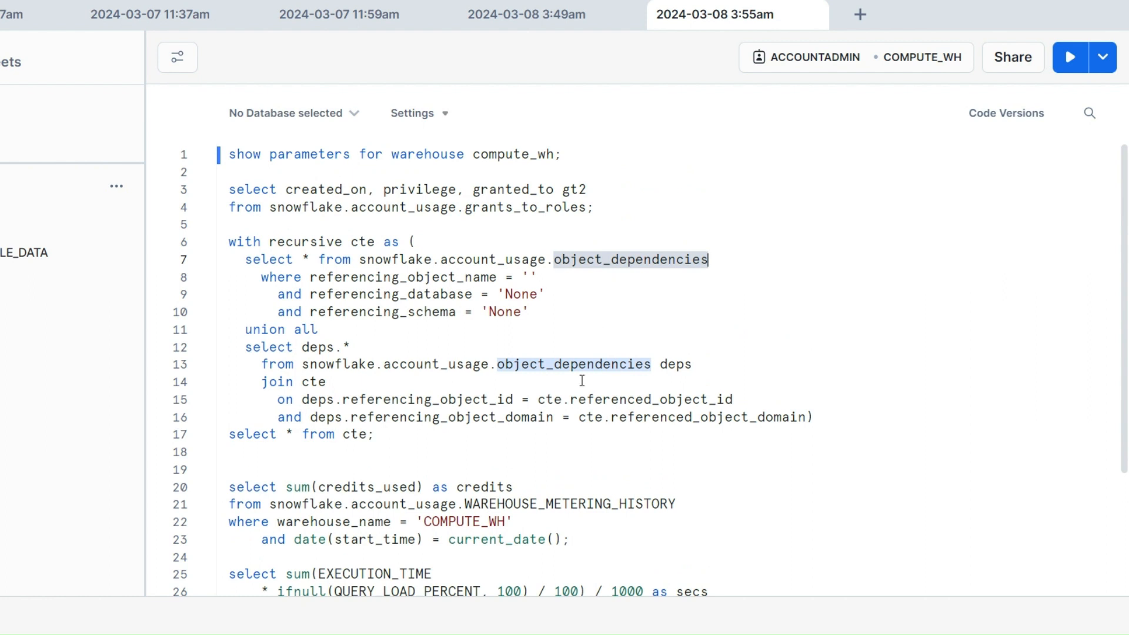
{"action": "left_click", "coordinate": [625, 189]}
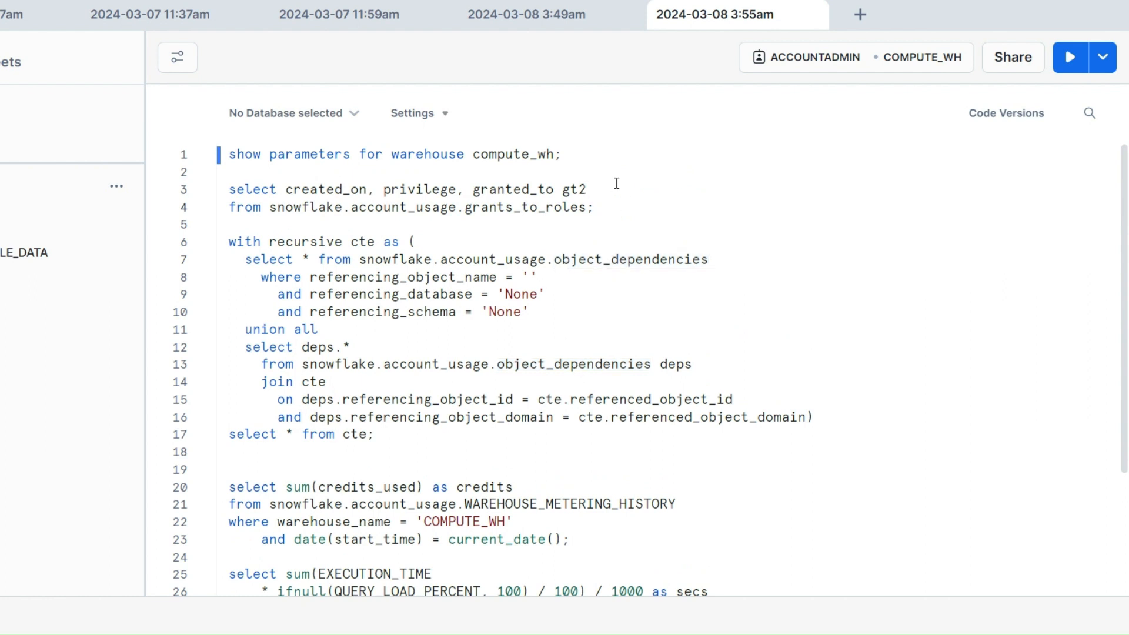
- Select the entire recursive CTE query in the 2024-03-08 3:49am worksheet
{"action": "left_click", "coordinate": [566, 18]}
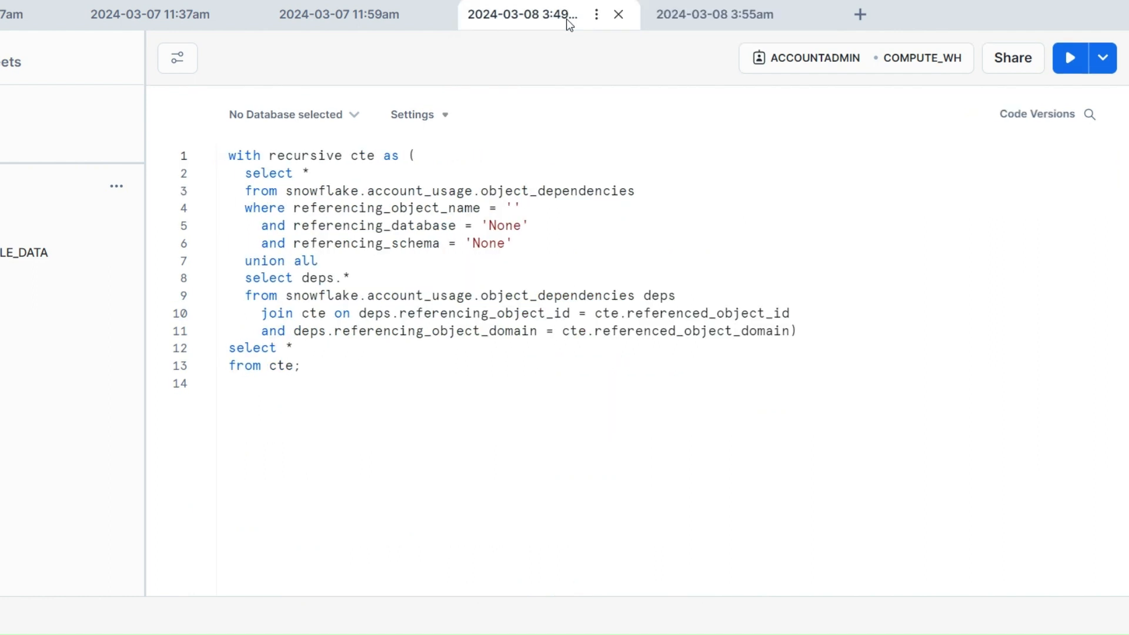
{"action": "left_click", "coordinate": [579, 155]}
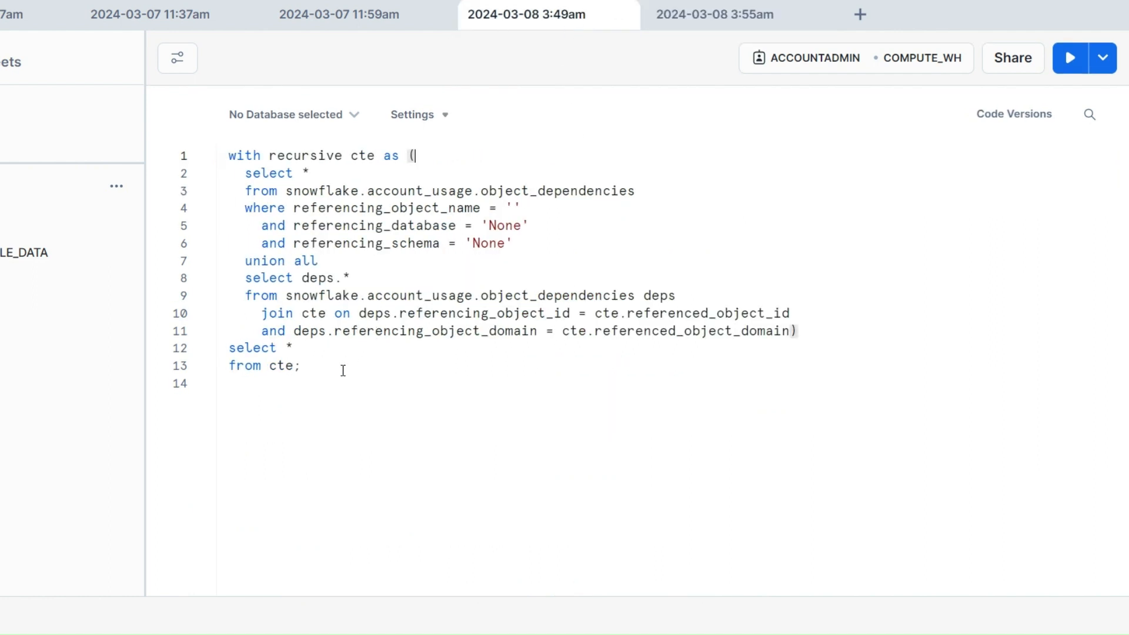
{"action": "left_click_drag", "start_coordinate": [344, 368], "coordinate": [197, 155]}
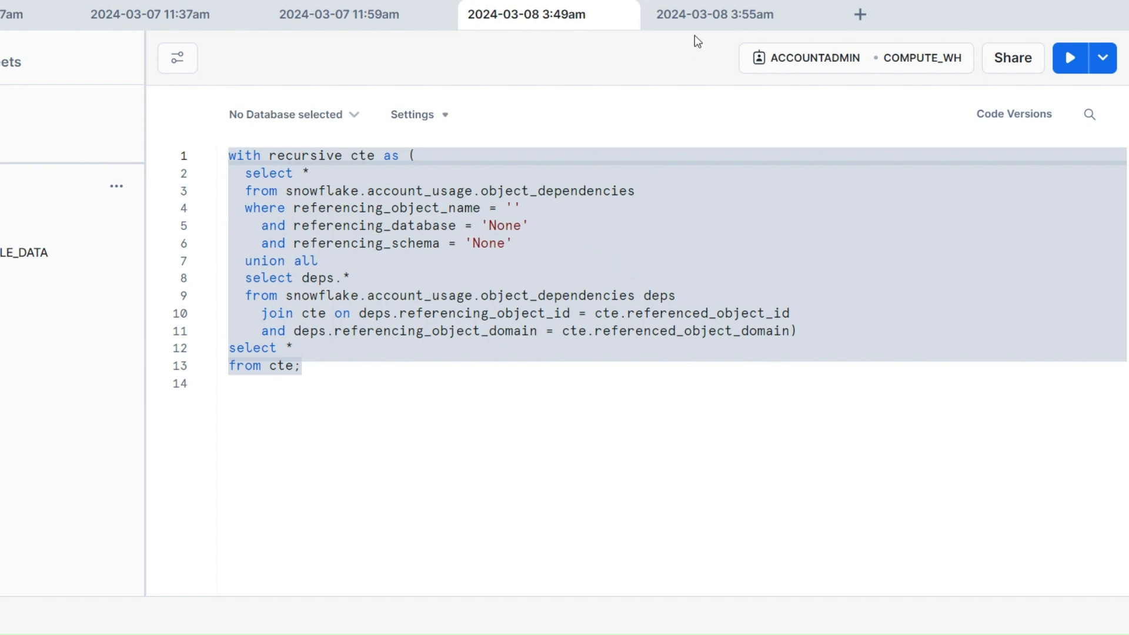
- Run the grants_to_roles query in the 3:55am worksheet and, right after it, the recursive CTE query in the 3:49am worksheet
{"action": "left_click", "coordinate": [708, 25]}
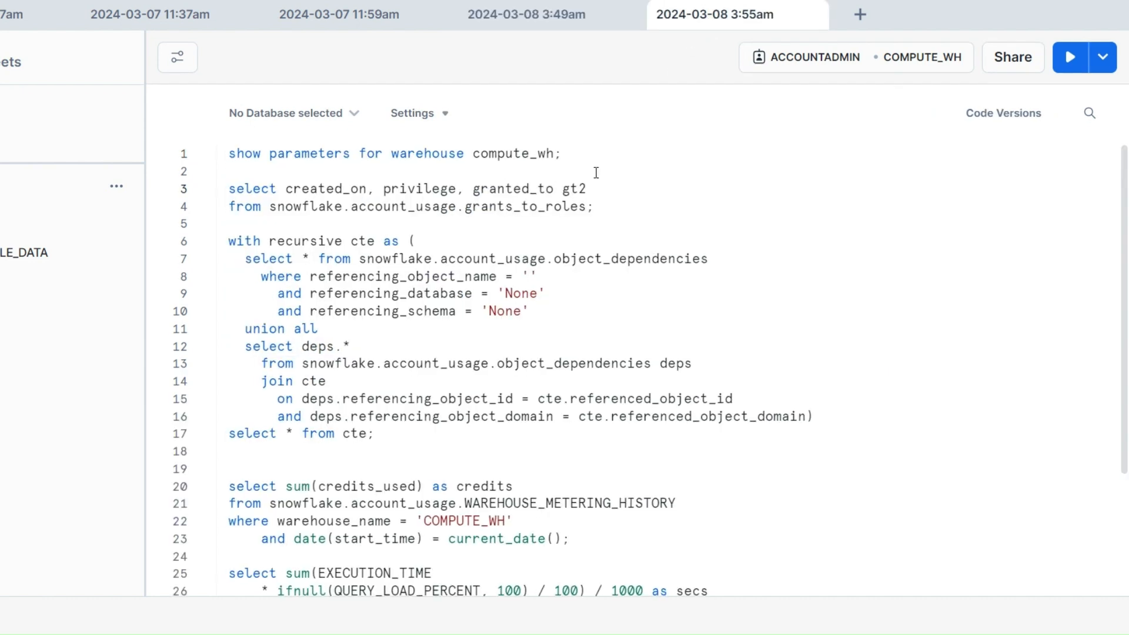
{"action": "key", "text": "Down"}
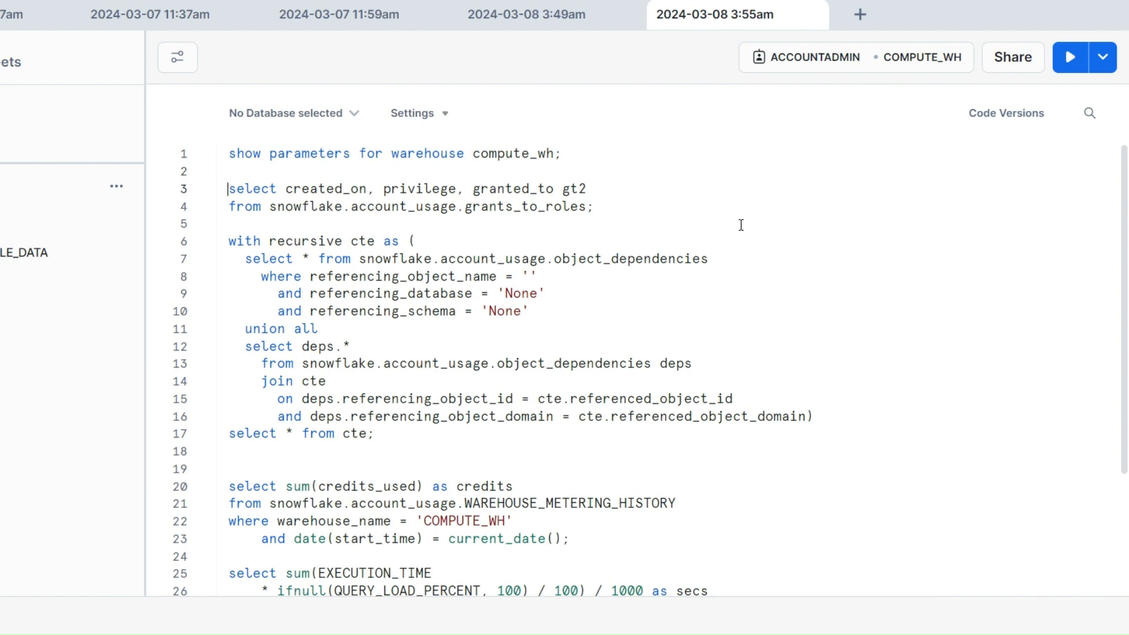
{"action": "key", "text": "shift+Down"}
{"action": "key", "text": "shift+Down"}
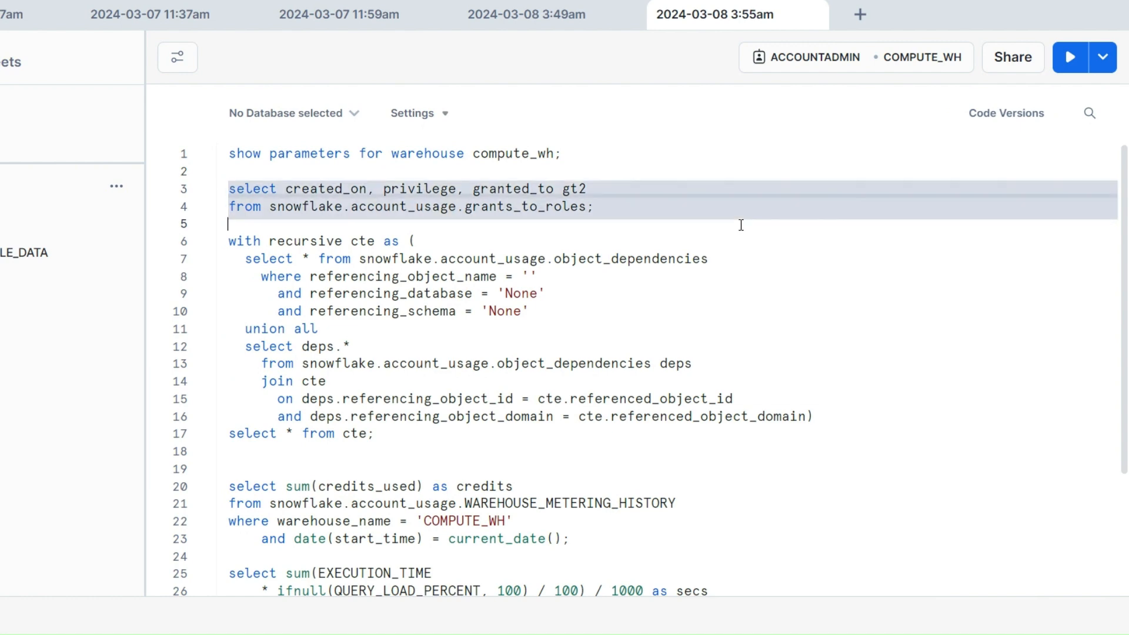
{"action": "key", "text": "ctrl+Return"}
{"action": "left_click", "coordinate": [536, 13]}
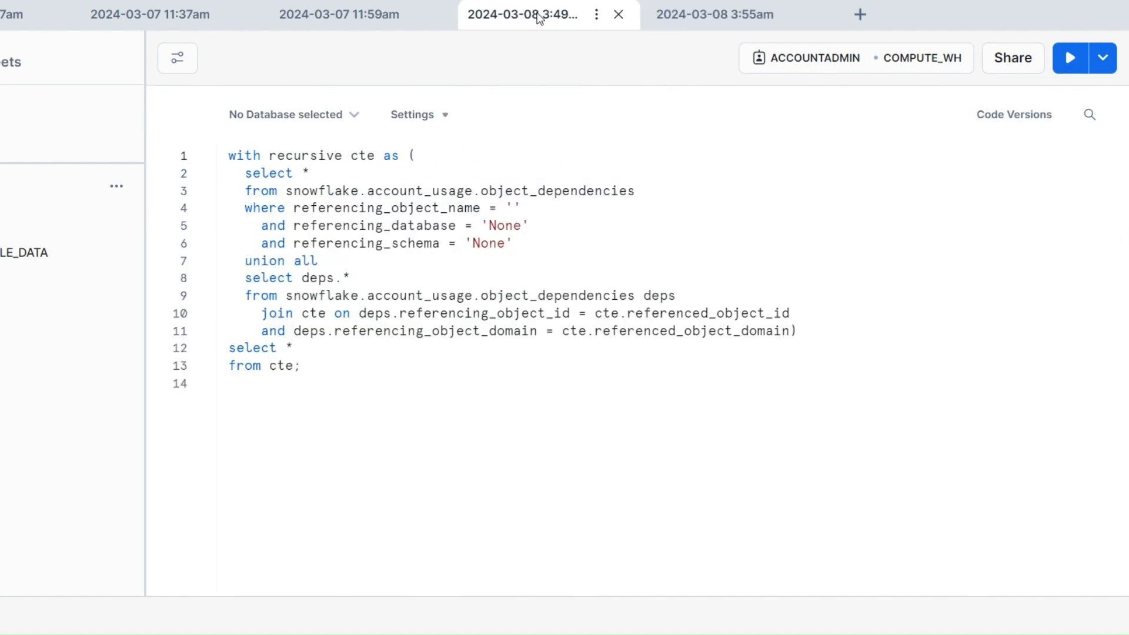
{"action": "left_click", "coordinate": [1061, 67]}
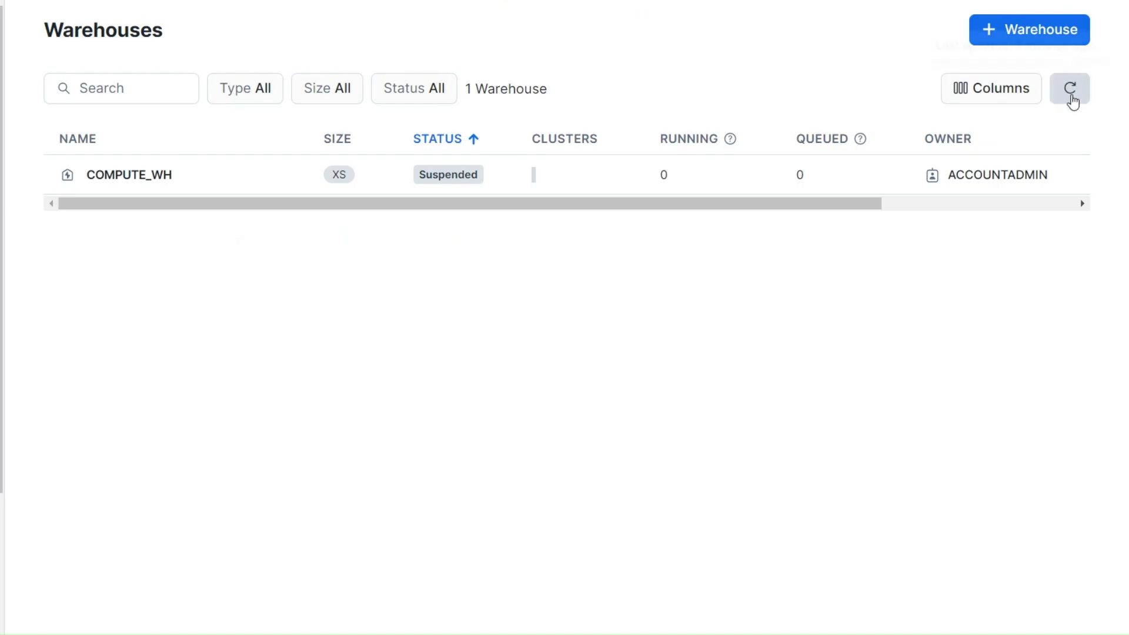
- Refresh the Warehouses list repeatedly to monitor the status, running and queued query counts of COMPUTE_WH
{"action": "left_click", "coordinate": [1071, 97]}
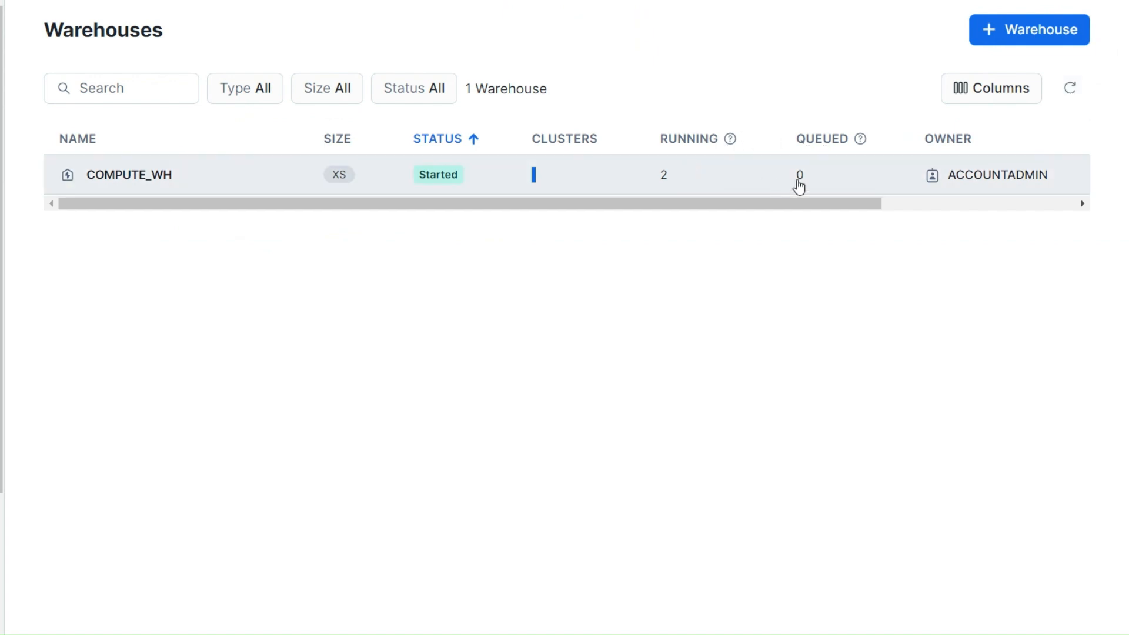
{"action": "left_click", "coordinate": [1068, 89]}
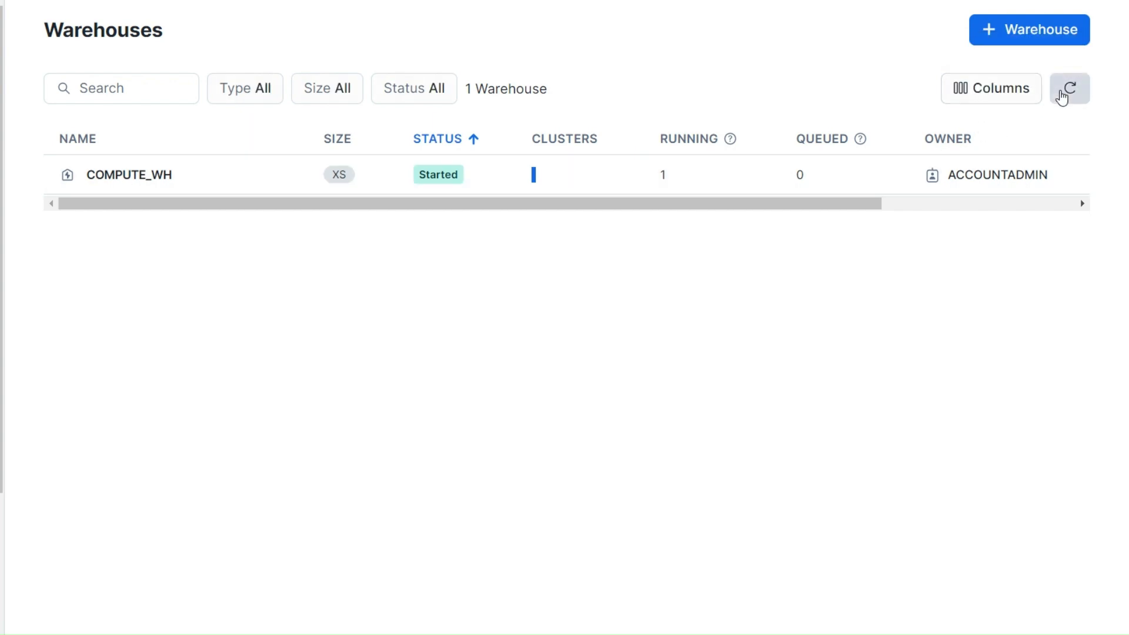
{"action": "left_click", "coordinate": [1065, 98]}
{"action": "left_click", "coordinate": [1065, 98]}
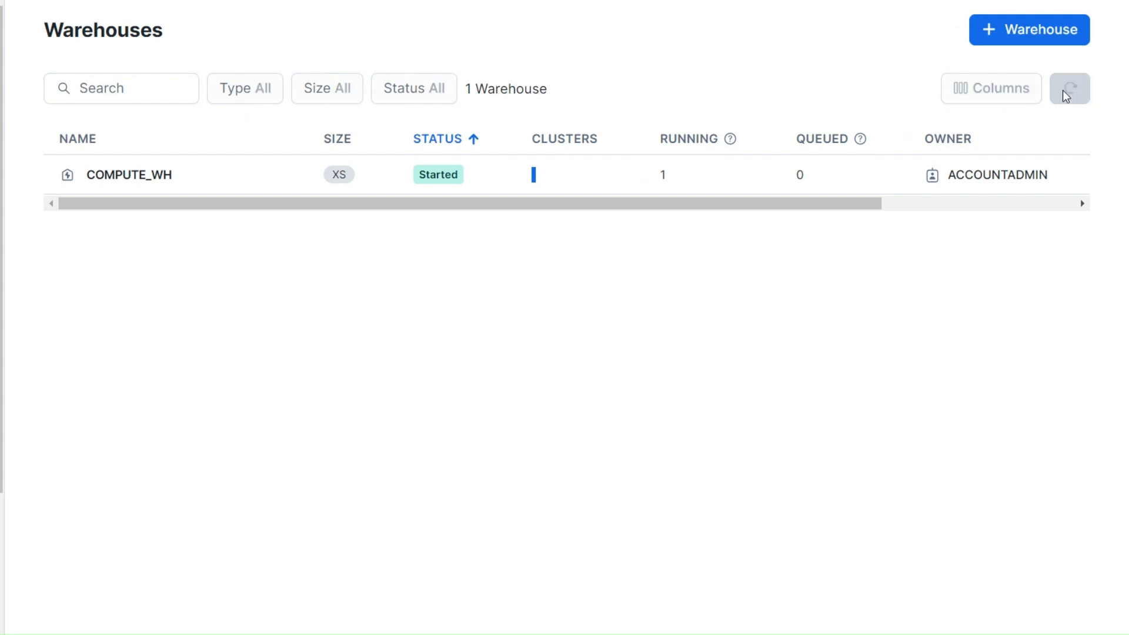
{"action": "left_click", "coordinate": [1065, 98]}
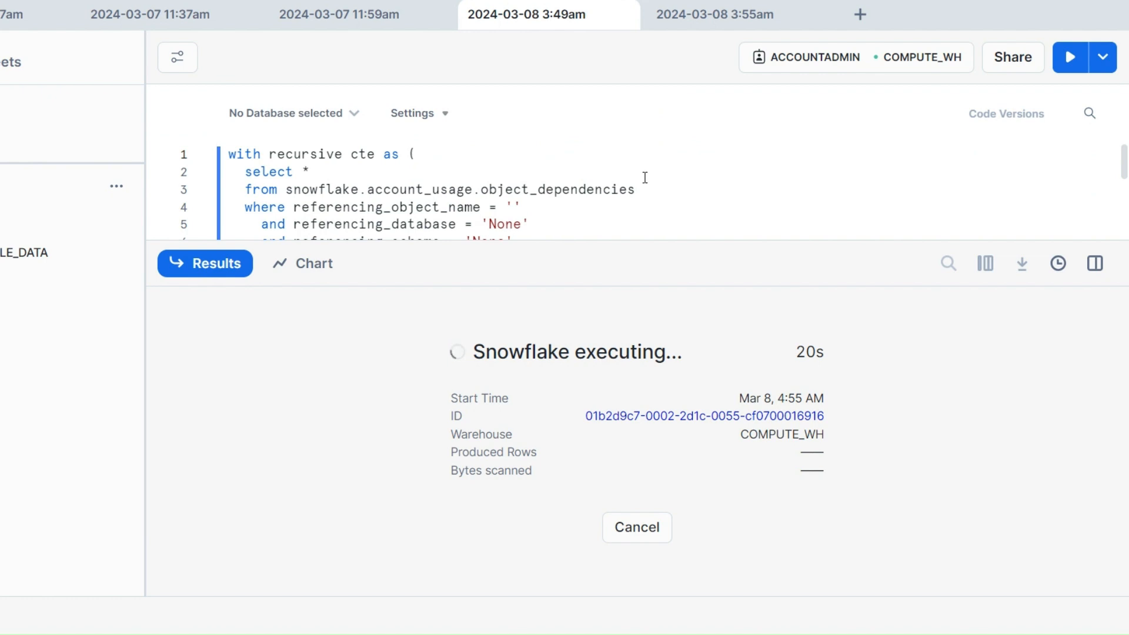
- Check the grants query's results and duration in the 3:55am worksheet, and return to the 3:49am worksheet
{"action": "left_click", "coordinate": [698, 17]}
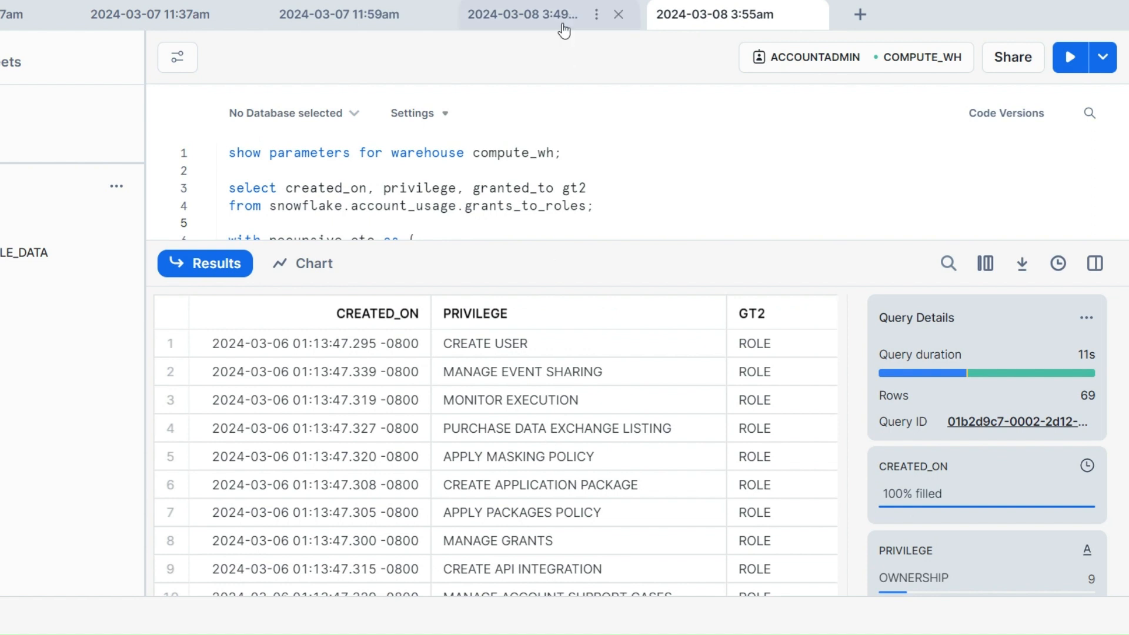
{"action": "mouse_move", "coordinate": [939, 367]}
{"action": "left_click", "coordinate": [535, 17]}
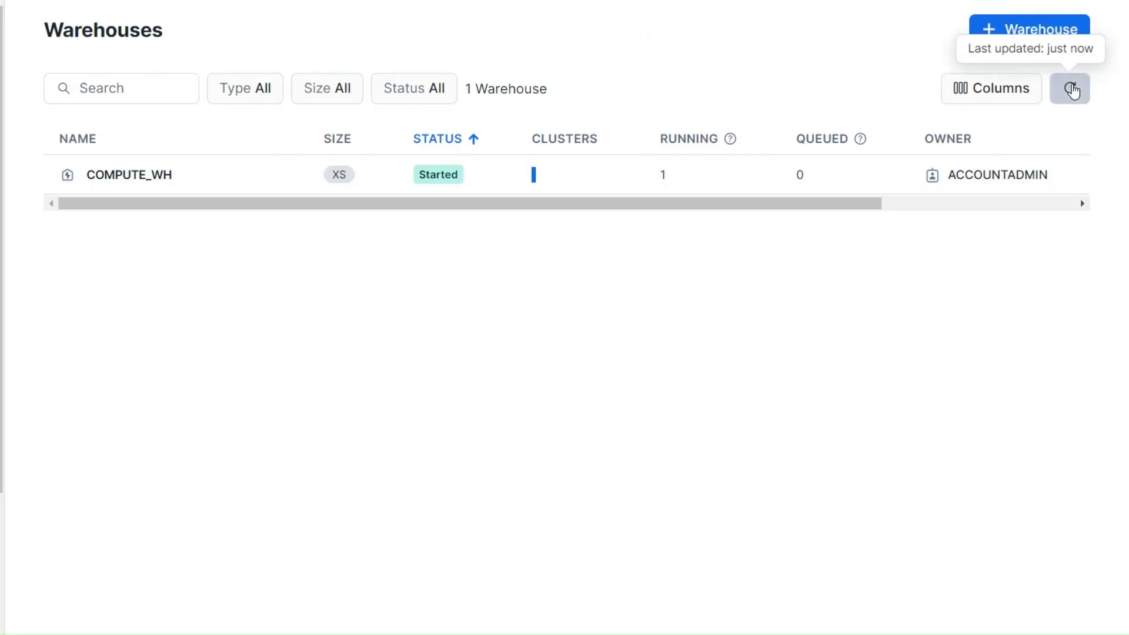
- Refresh the Warehouses list, open the COMPUTE_WH details and show its warehouse activity for the last hour
{"action": "left_click", "coordinate": [1070, 89]}
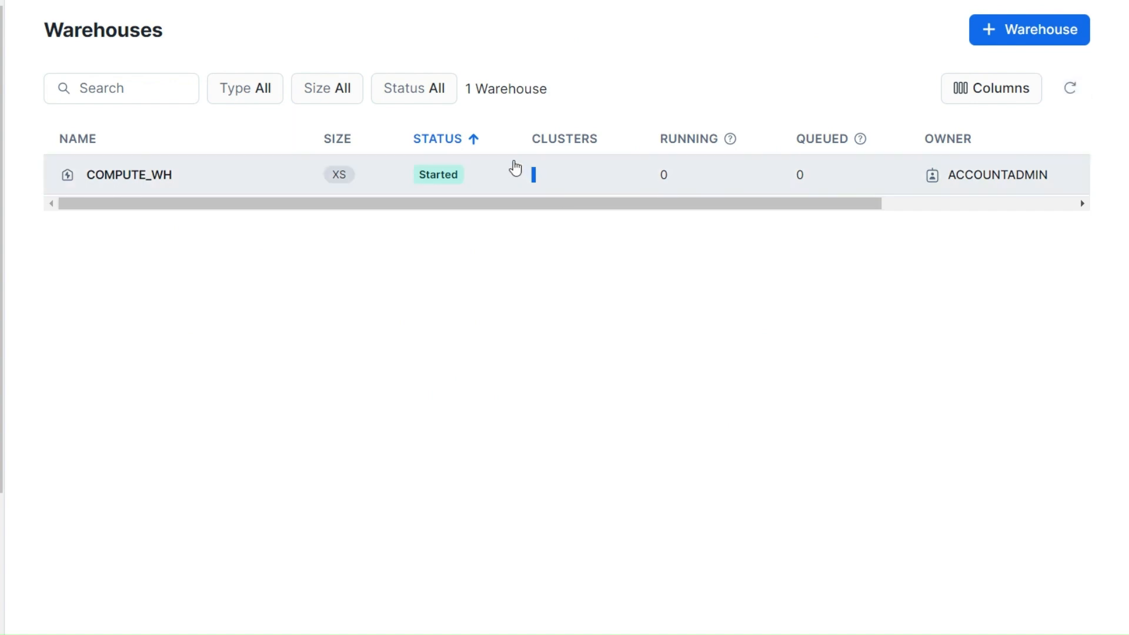
{"action": "left_click", "coordinate": [291, 184]}
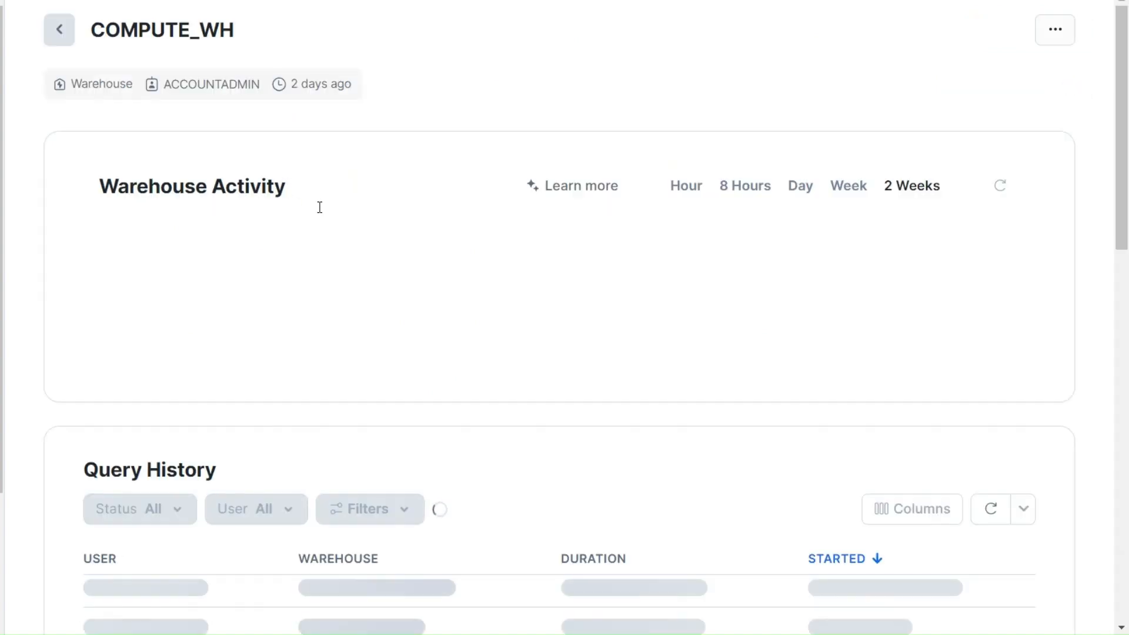
{"action": "left_click", "coordinate": [689, 188]}
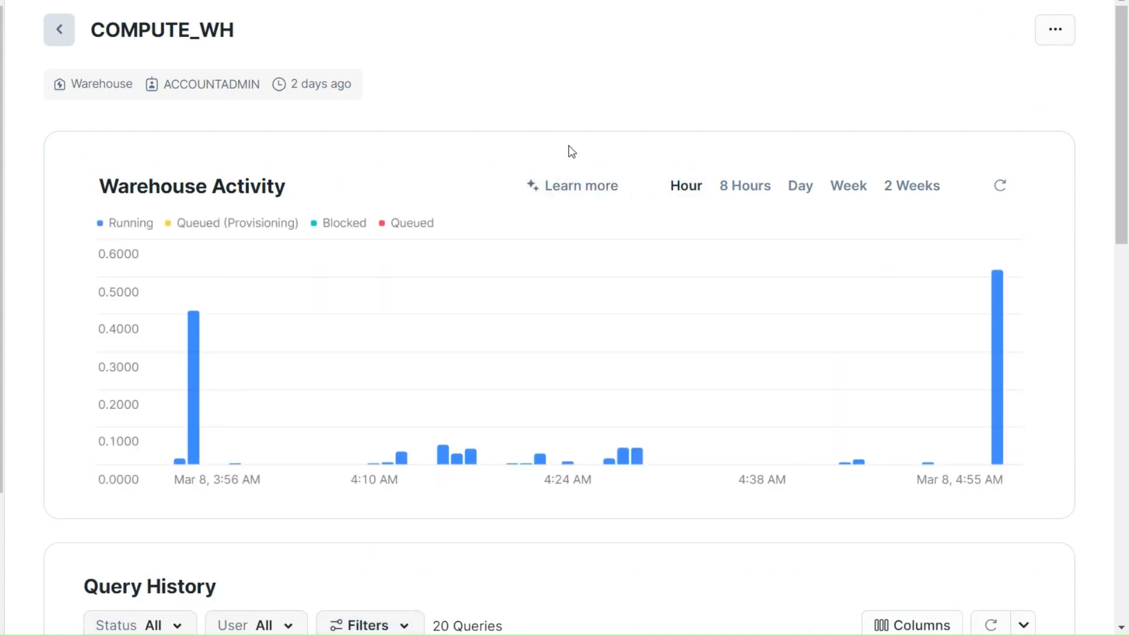
{"action": "mouse_move", "coordinate": [990, 403]}
- Examine the SQL text and the compilation and execution durations of the two latest queries in the COMPUTE_WH query history
{"action": "scroll", "coordinate": [399, 231], "scroll_direction": "down", "scroll_amount": 5}
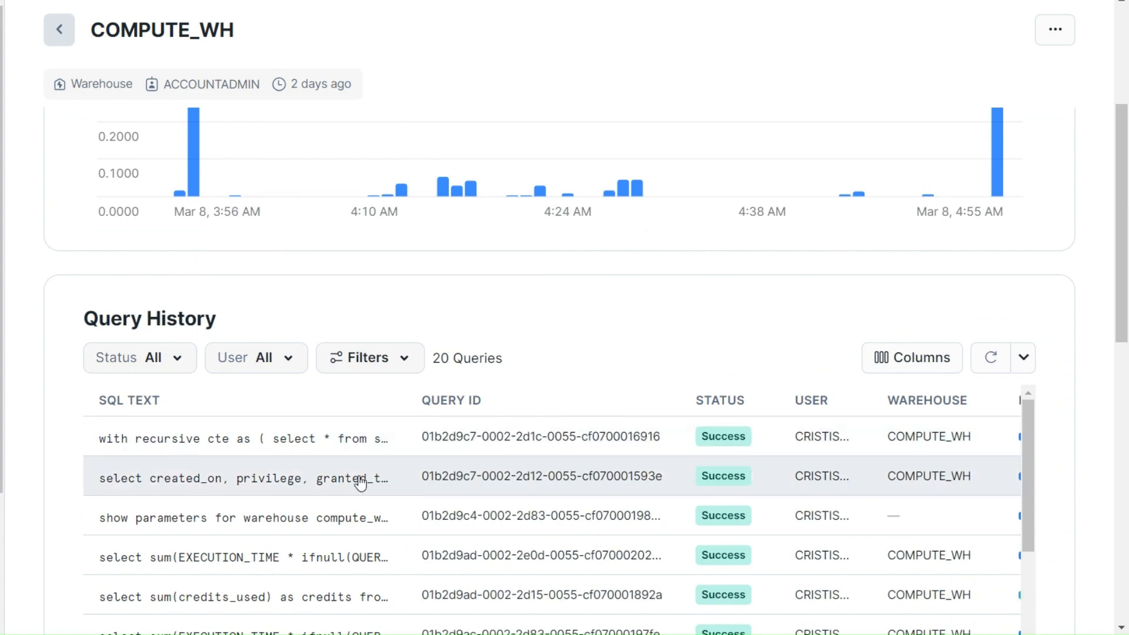
{"action": "mouse_move", "coordinate": [315, 449]}
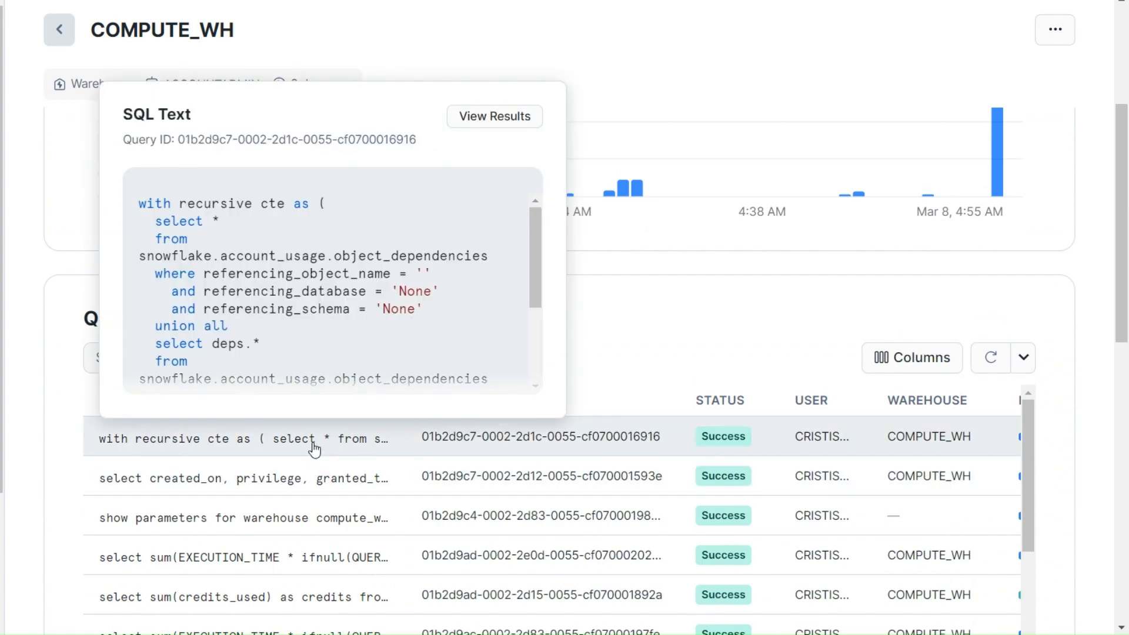
{"action": "scroll", "coordinate": [789, 325], "scroll_direction": "down", "scroll_amount": 9}
{"action": "scroll", "coordinate": [834, 396], "scroll_direction": "up", "scroll_amount": 5}
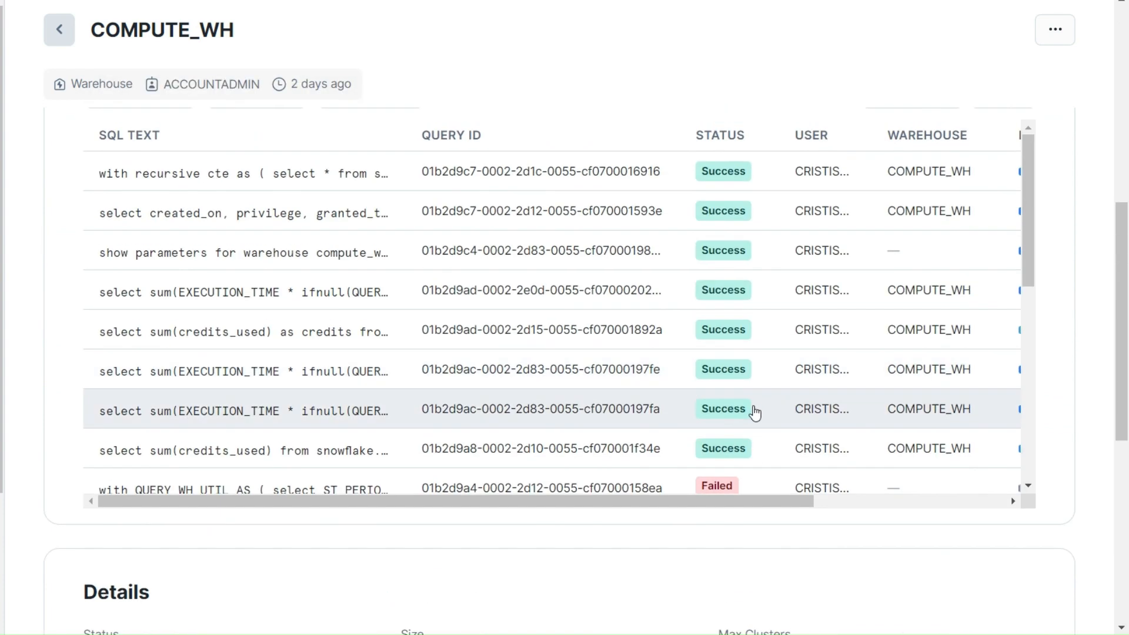
{"action": "left_click_drag", "start_coordinate": [733, 503], "coordinate": [1027, 545]}
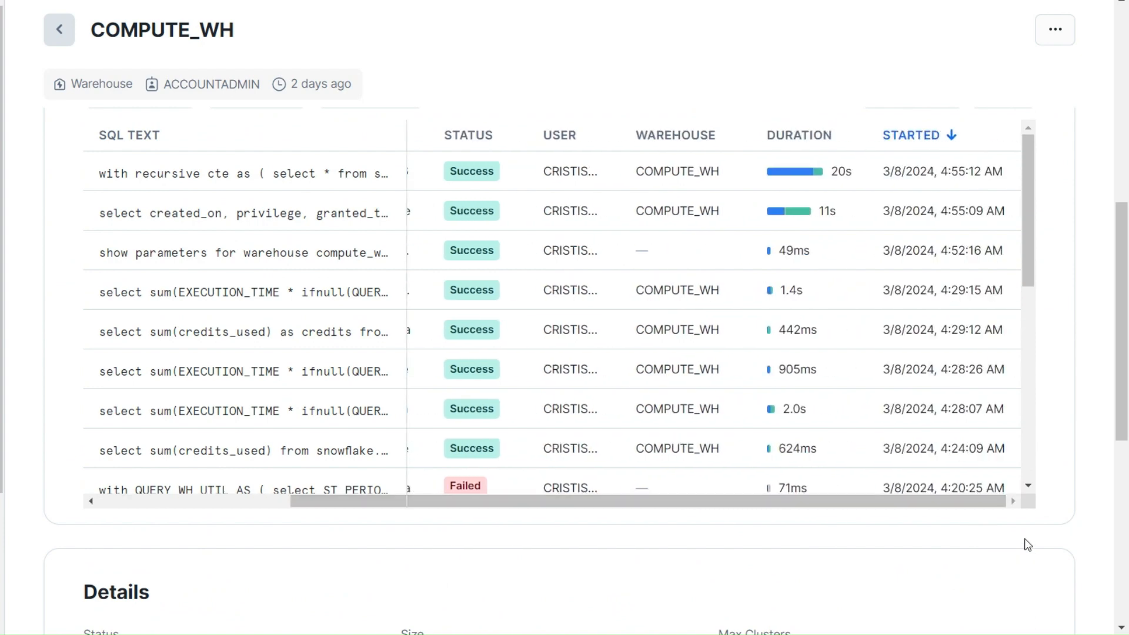
{"action": "scroll", "coordinate": [1011, 429], "scroll_direction": "up", "scroll_amount": 3}
{"action": "mouse_move", "coordinate": [844, 356]}
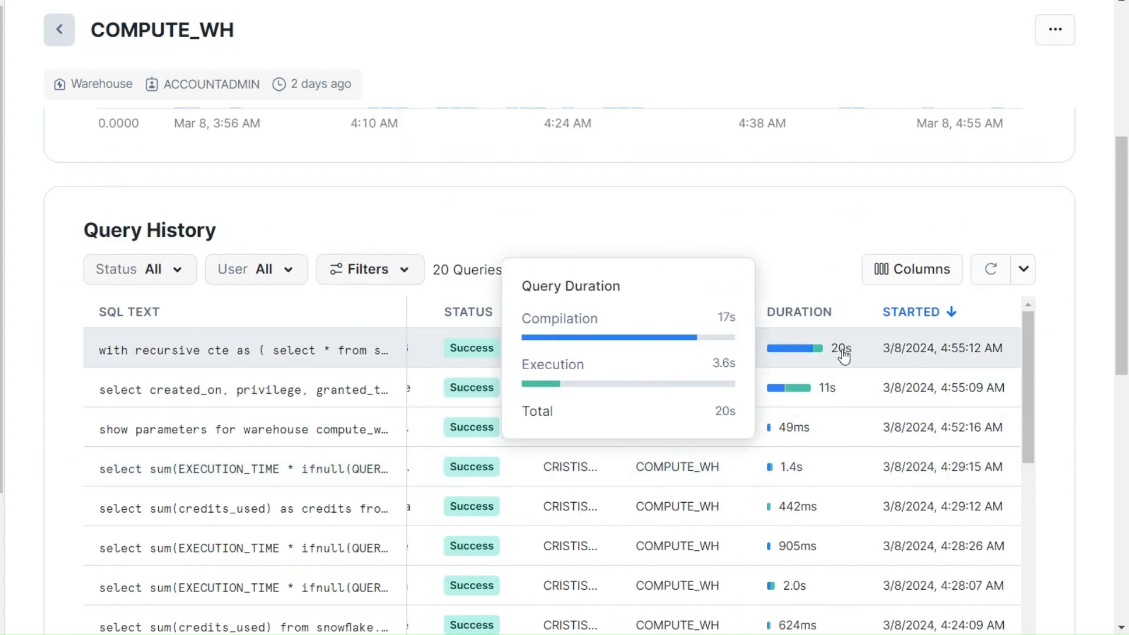
{"action": "mouse_move", "coordinate": [834, 393]}
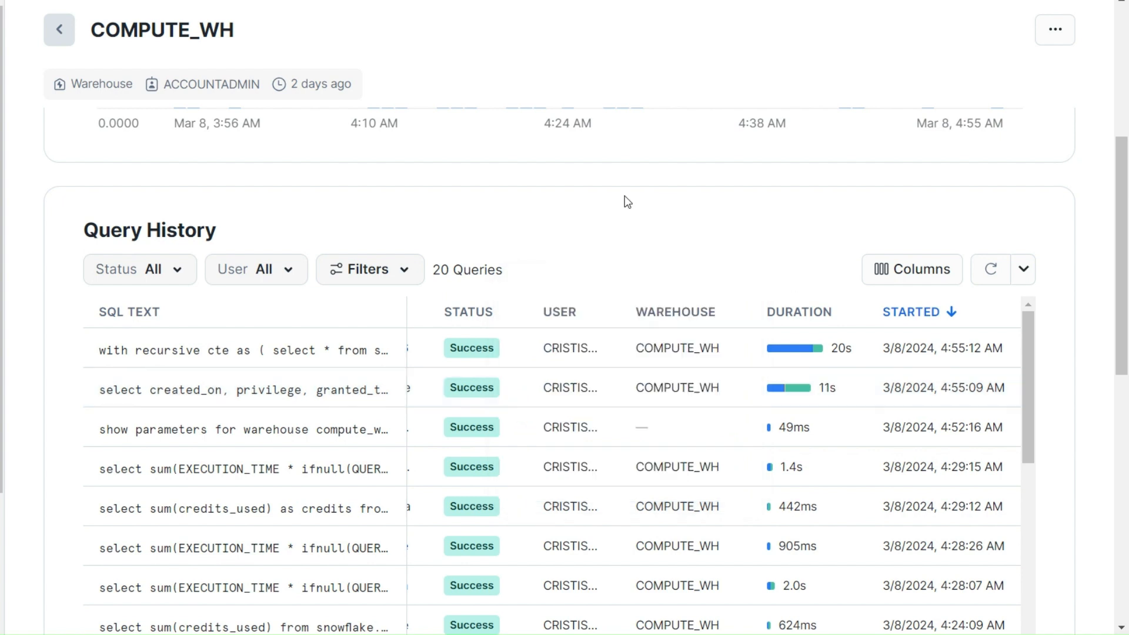
- Open the 3:55am worksheet and enlarge its editor to show the COMPUTE_WH credits and execution-time queries on lines 20–29
{"action": "mouse_move", "coordinate": [794, 348]}
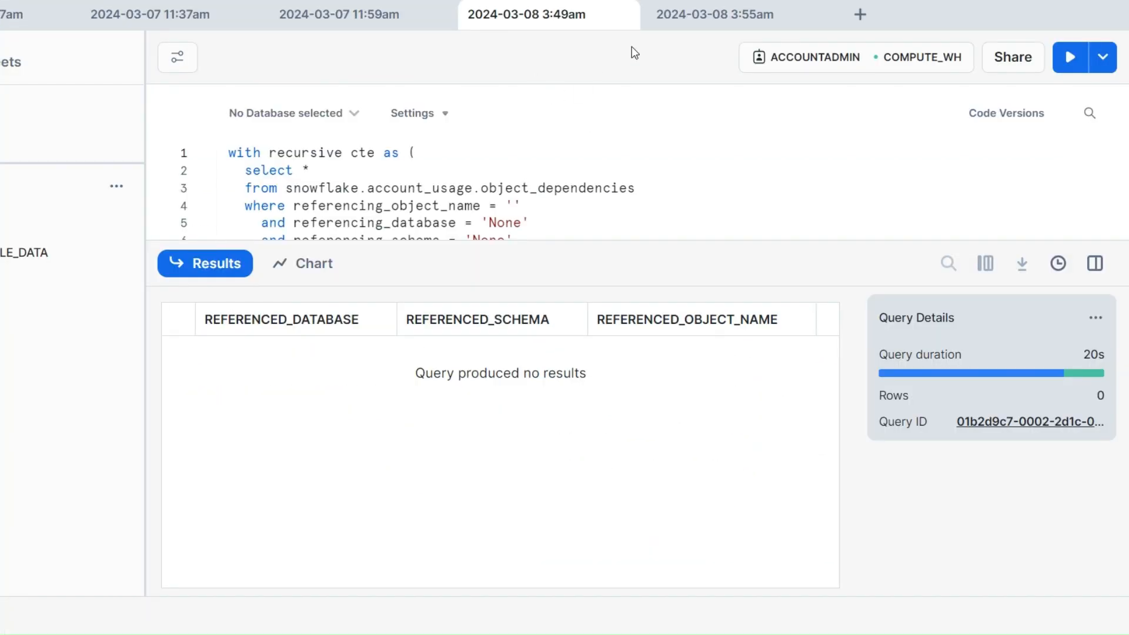
{"action": "left_click", "coordinate": [686, 15]}
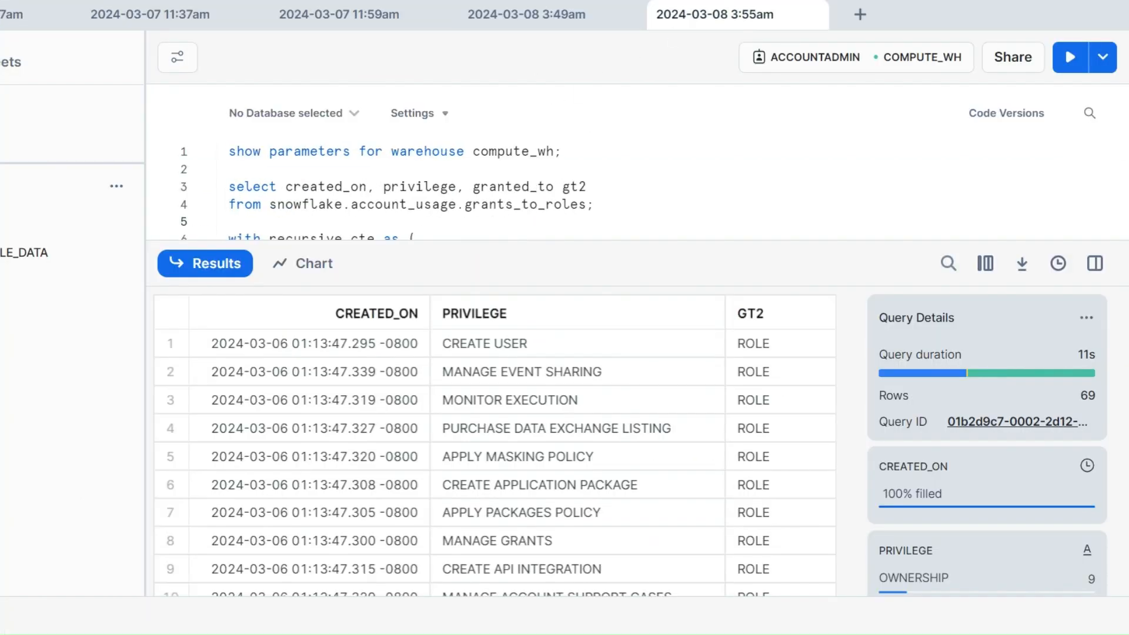
{"action": "left_click_drag", "start_coordinate": [470, 240], "coordinate": [471, 595]}
{"action": "scroll", "coordinate": [442, 343], "scroll_direction": "down", "scroll_amount": 3}
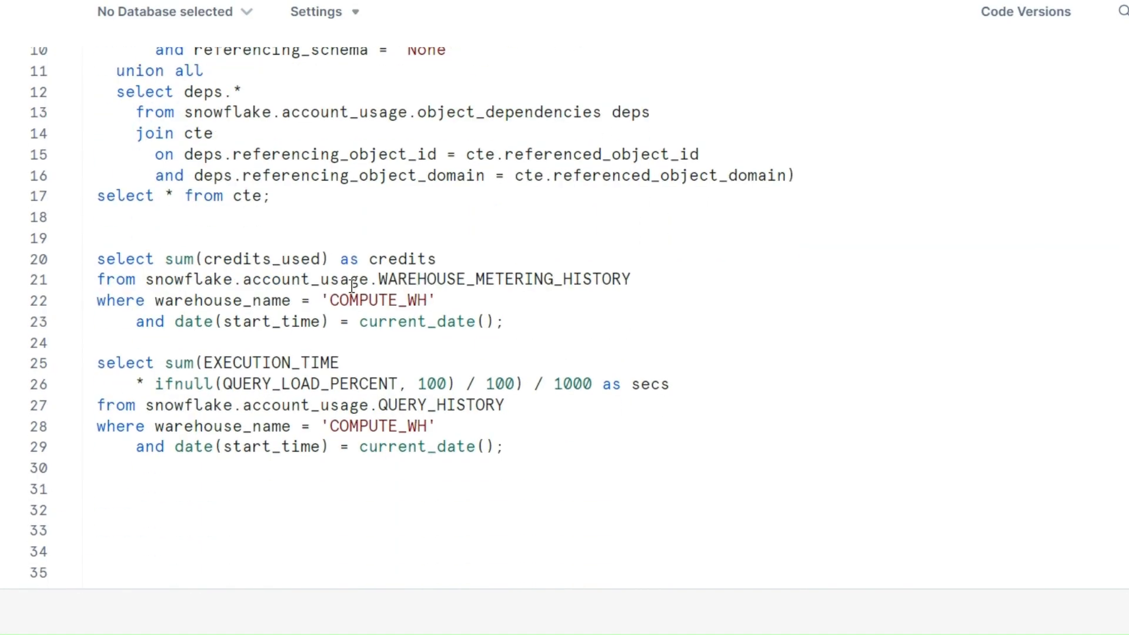
{"action": "left_click", "coordinate": [444, 260]}
{"action": "left_click", "coordinate": [551, 319]}
- Examine the credits query's WAREHOUSE_METERING_HISTORY source, its current_date and COMPUTE_WH filters, and the summed credits_used column
{"action": "double_click", "coordinate": [507, 279]}
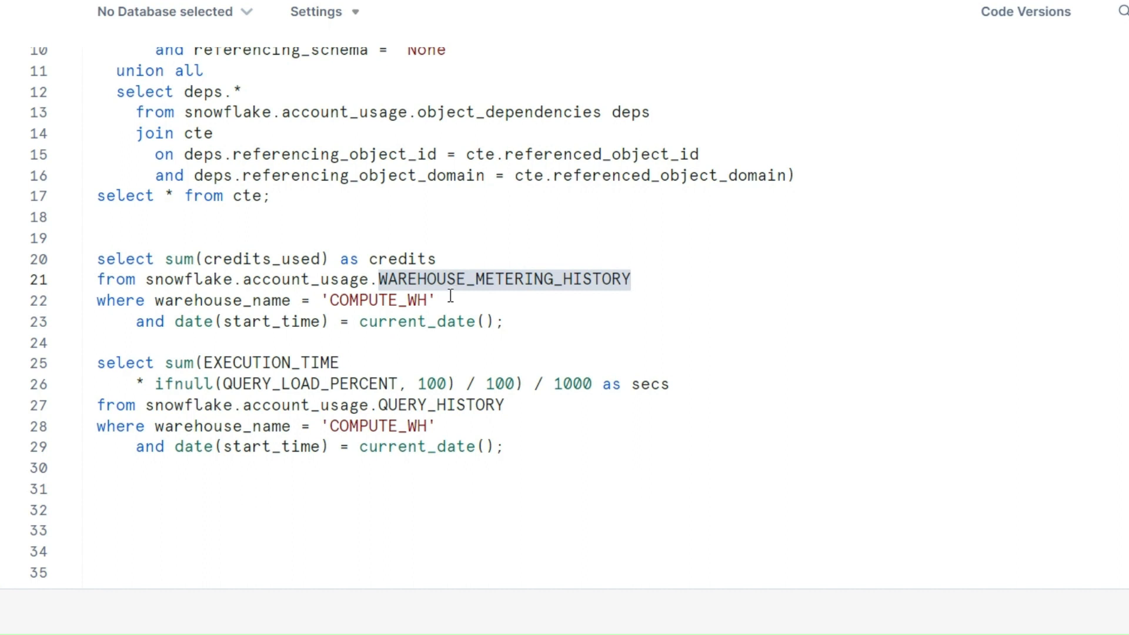
{"action": "double_click", "coordinate": [438, 323]}
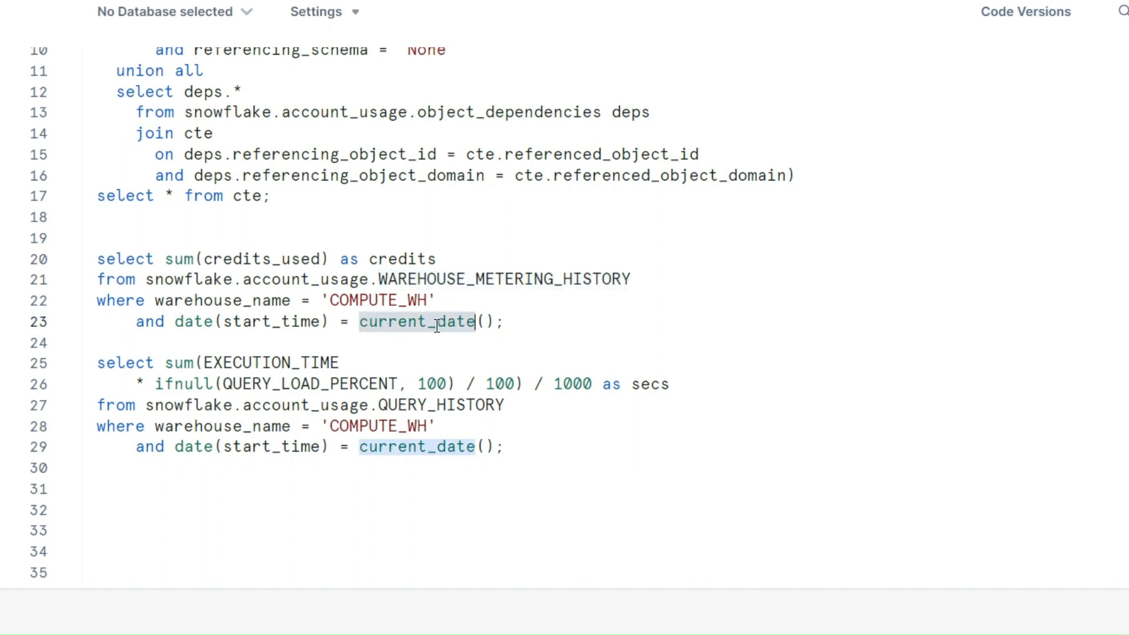
{"action": "left_click", "coordinate": [381, 301]}
{"action": "double_click", "coordinate": [381, 301]}
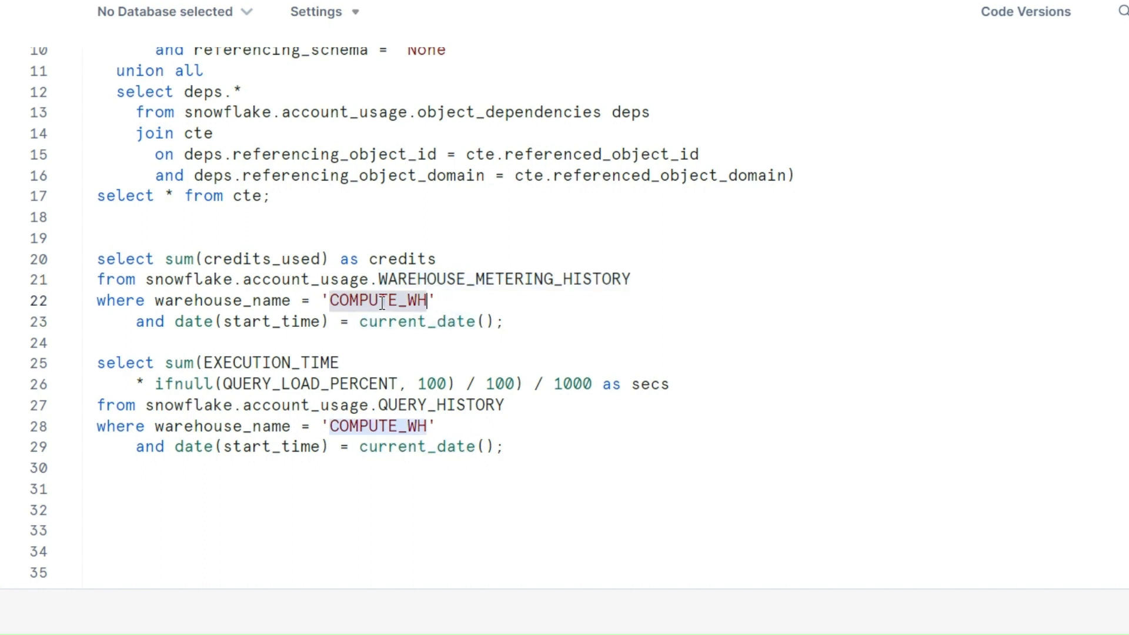
{"action": "left_click", "coordinate": [268, 261]}
{"action": "double_click", "coordinate": [277, 261]}
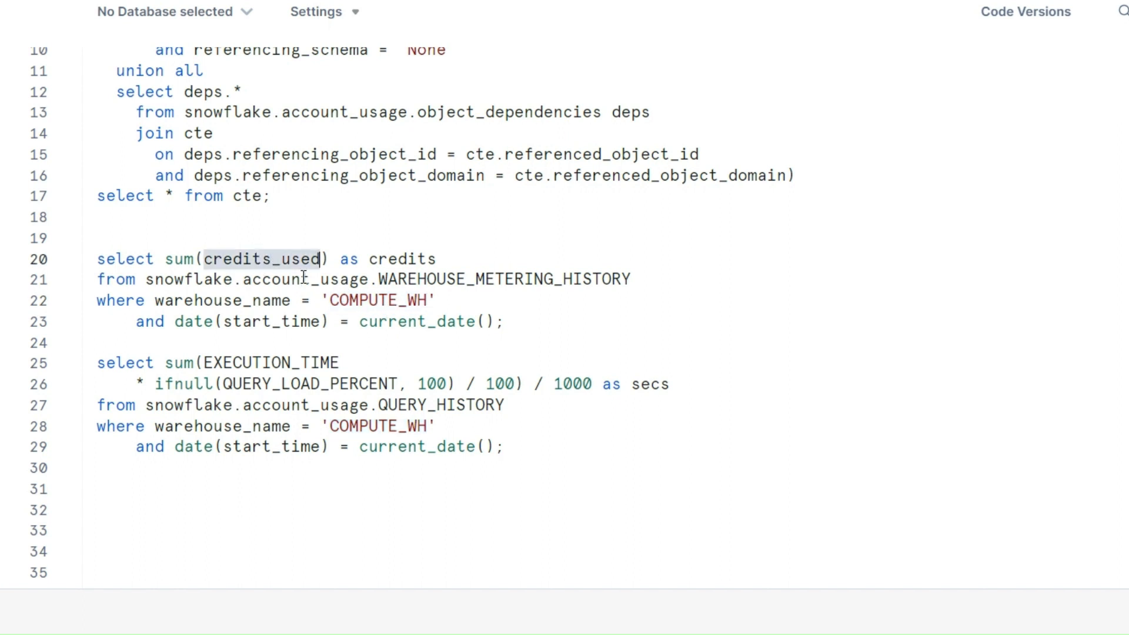
- Run the query on lines 20–23 that sums credits_used from WAREHOUSE_METERING_HISTORY for COMPUTE_WH on the current date
{"action": "left_click", "coordinate": [467, 258]}
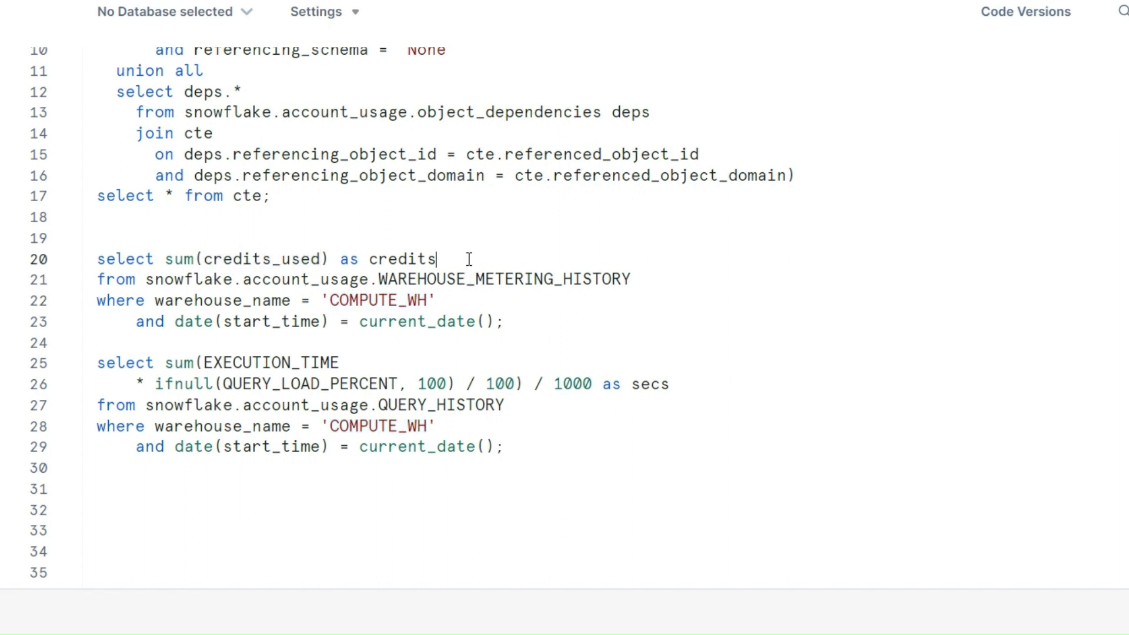
{"action": "key", "text": "shift+Down"}
{"action": "key", "text": "shift+Down"}
{"action": "key", "text": "shift+Down"}
{"action": "key", "text": "shift+Down"}
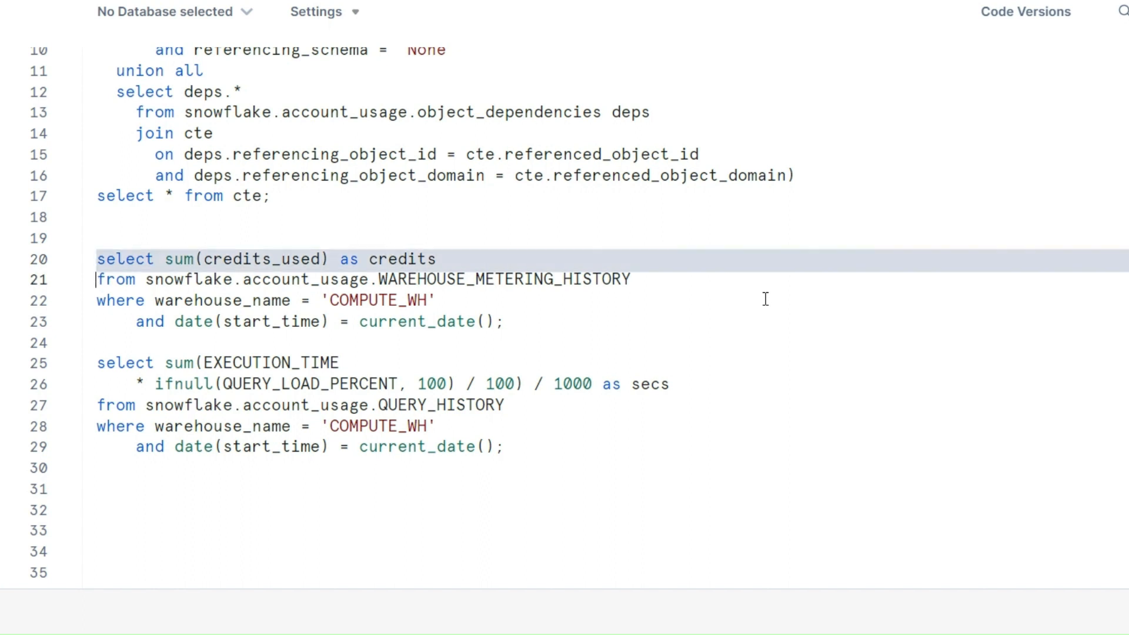
{"action": "key", "text": "ctrl+Return"}
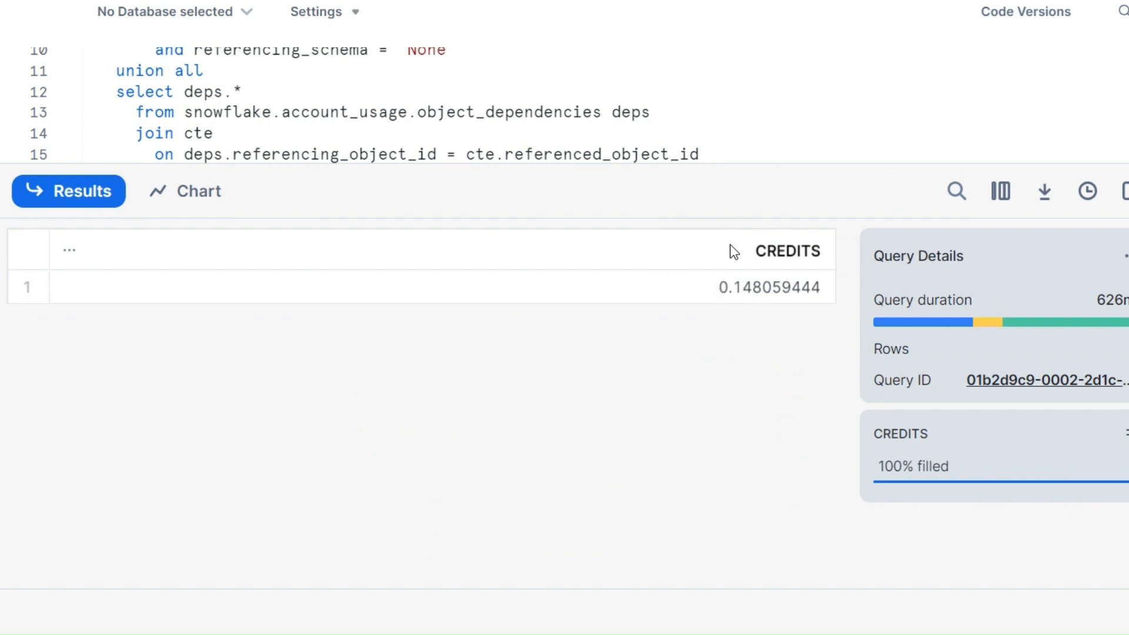
- Shrink the results area to show more of the editor and review the credits result alongside its query
{"action": "left_click_drag", "start_coordinate": [703, 189], "coordinate": [685, 315]}
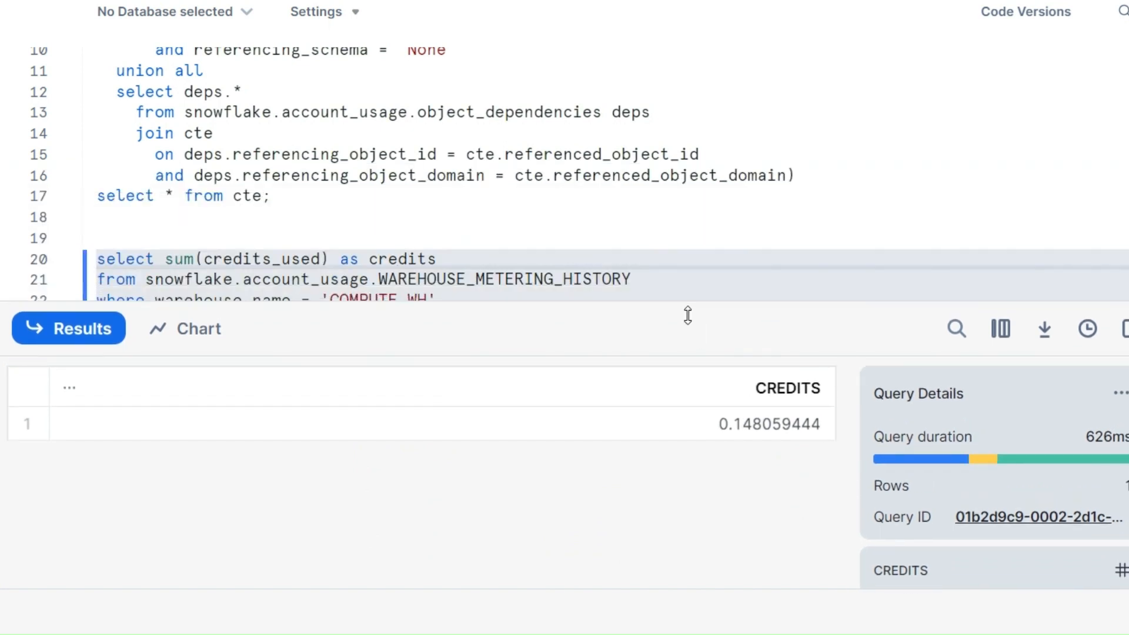
{"action": "scroll", "coordinate": [690, 242], "scroll_direction": "down", "scroll_amount": 4}
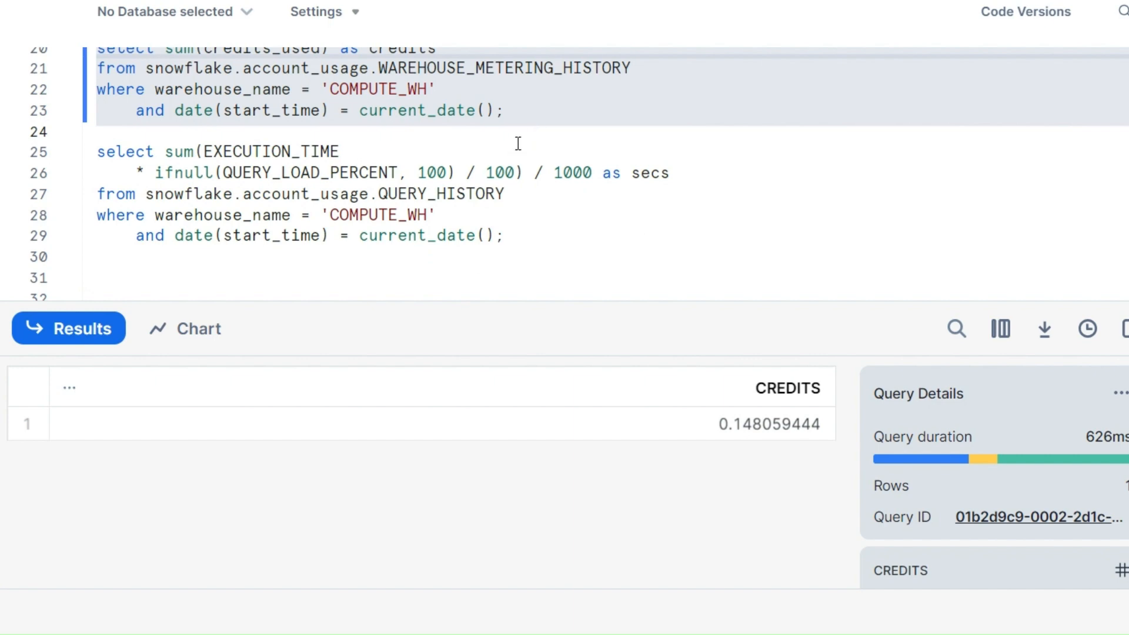
{"action": "scroll", "coordinate": [517, 144], "scroll_direction": "up", "scroll_amount": 2}
{"action": "scroll", "coordinate": [518, 143], "scroll_direction": "down", "scroll_amount": 2}
{"action": "scroll", "coordinate": [512, 129], "scroll_direction": "up", "scroll_amount": 2}
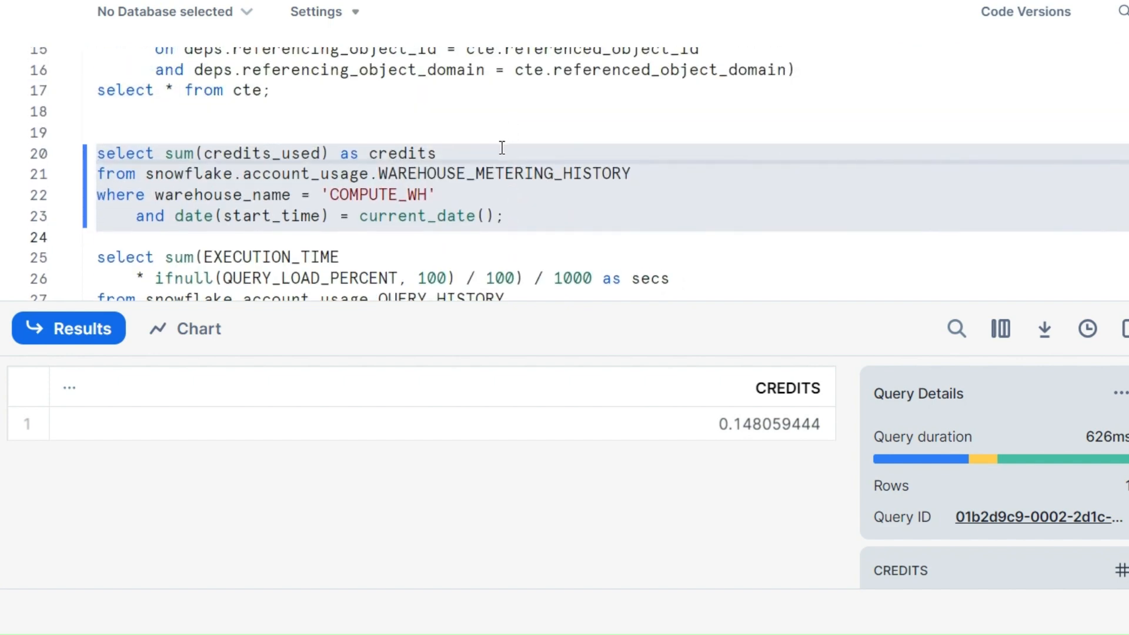
{"action": "left_click", "coordinate": [503, 154]}
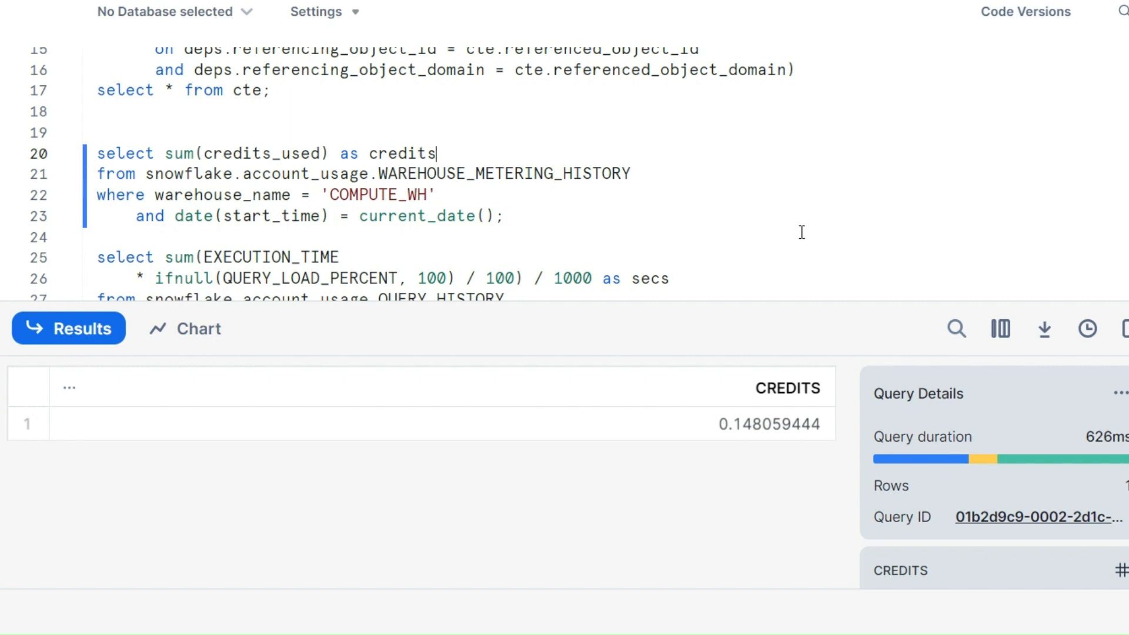
- Highlight the QUERY_HISTORY query on lines 25–29 and examine how it weights EXECUTION_TIME by QUERY_LOAD_PERCENT
{"action": "scroll", "coordinate": [655, 232], "scroll_direction": "down", "scroll_amount": 2}
{"action": "left_click", "coordinate": [560, 152]}
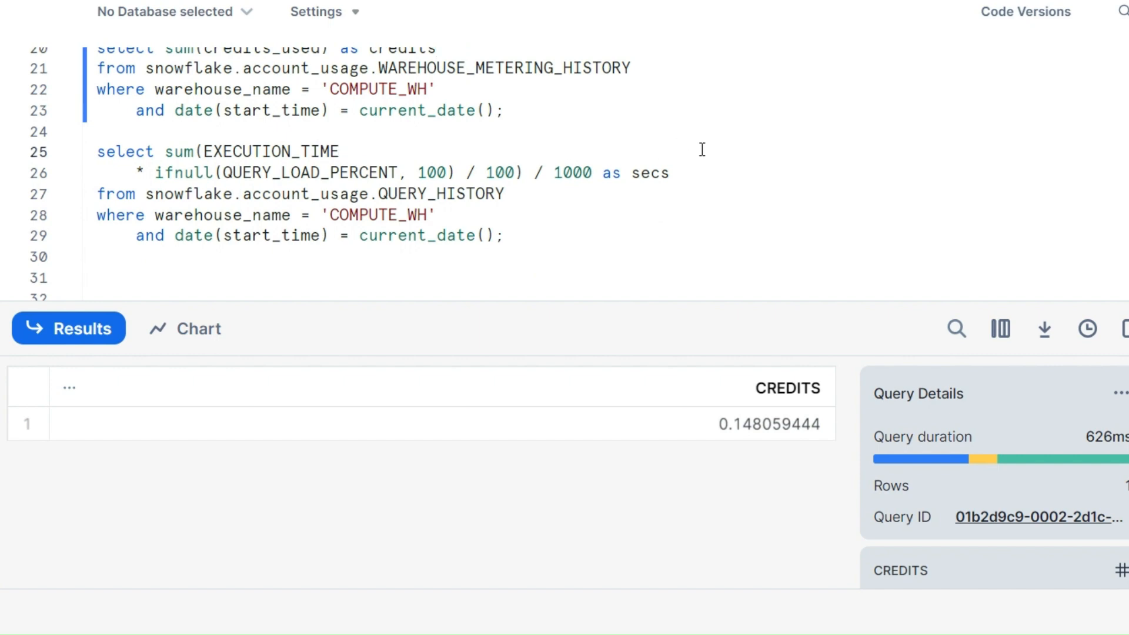
{"action": "key", "text": "Home"}
{"action": "key", "text": "shift+Down"}
{"action": "key", "text": "shift+Down"}
{"action": "key", "text": "shift+Down"}
{"action": "key", "text": "shift+Down"}
{"action": "key", "text": "shift+Down"}
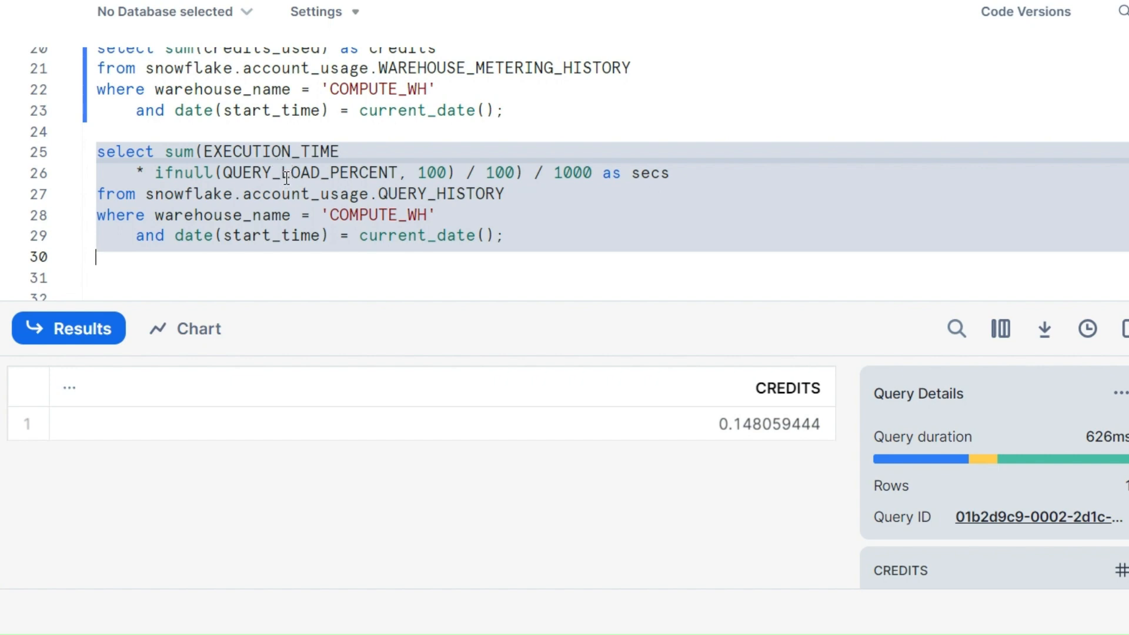
- Run the query on lines 25–29 that totals COMPUTE_WH's load-weighted execution seconds from QUERY_HISTORY for the current date
{"action": "left_click", "coordinate": [383, 152]}
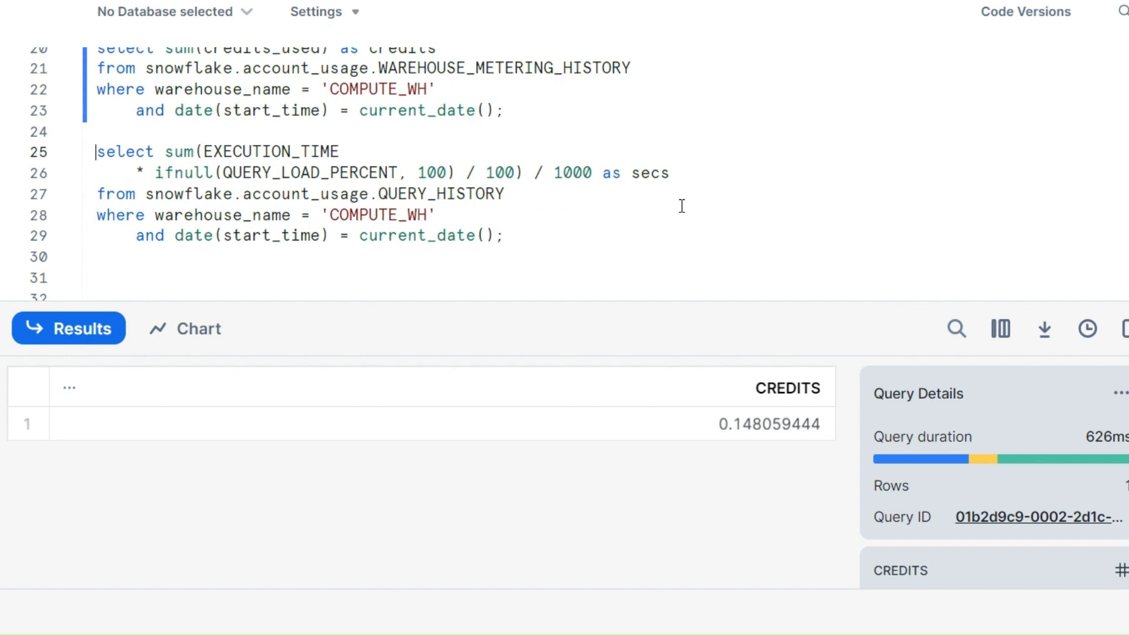
{"action": "key", "text": "shift+Down"}
{"action": "key", "text": "shift+Down"}
{"action": "key", "text": "shift+Down"}
{"action": "key", "text": "shift+Down"}
{"action": "key", "text": "shift+Down"}
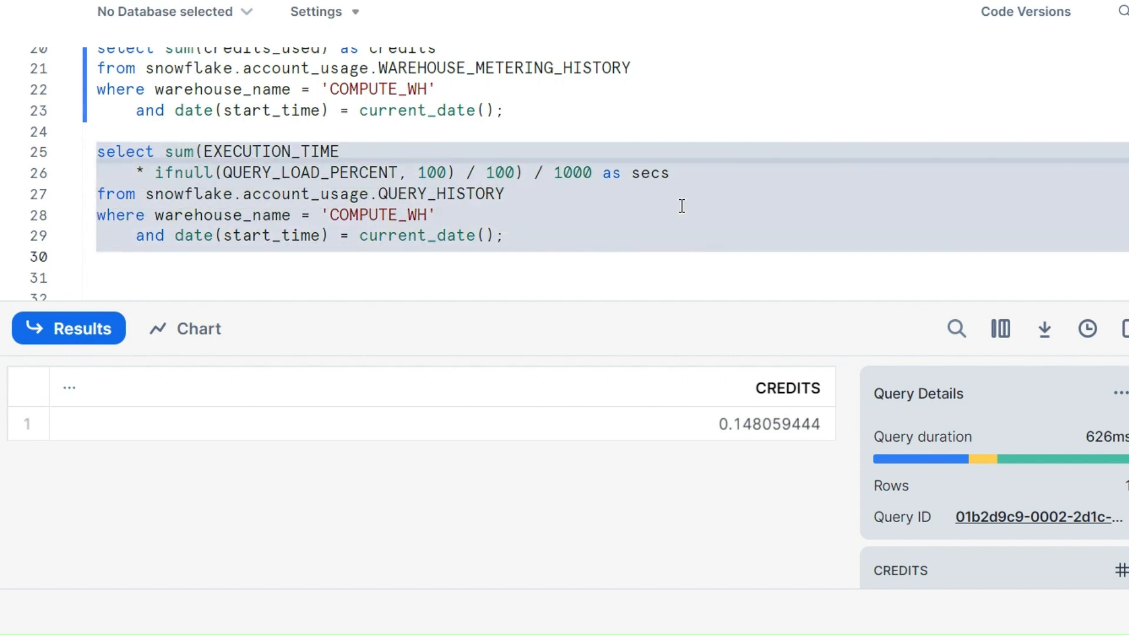
{"action": "key", "text": "ctrl+Return"}
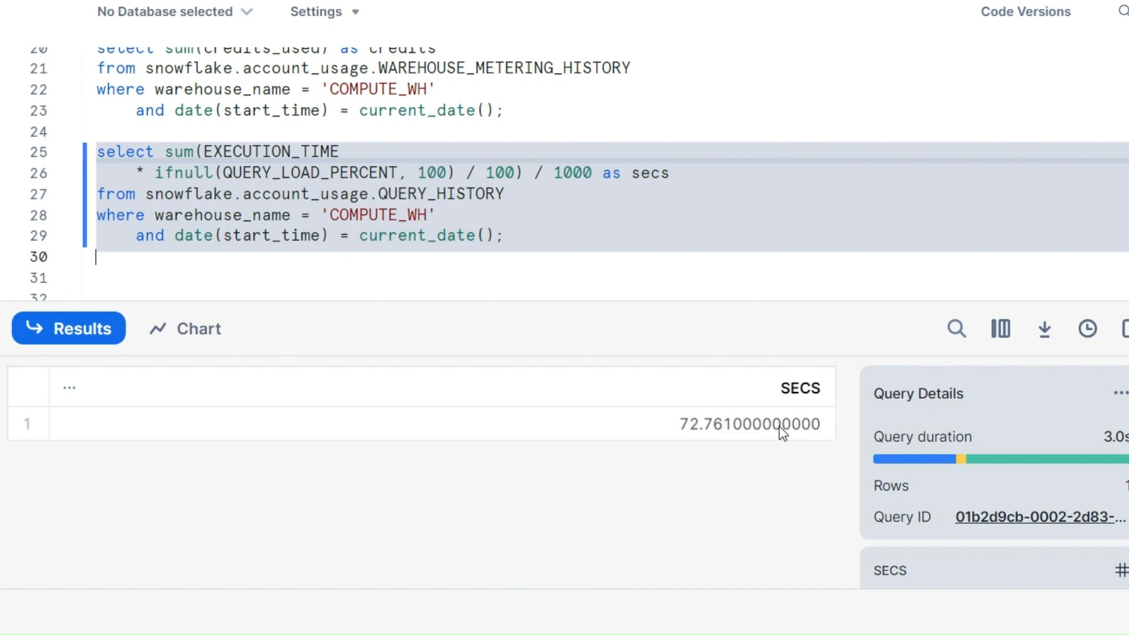
- Compare the execution-seconds result and its query with the credits query on lines 20–23
{"action": "left_click", "coordinate": [516, 115]}
{"action": "scroll", "coordinate": [532, 123], "scroll_direction": "up", "scroll_amount": 3}
{"action": "left_click", "coordinate": [519, 151]}
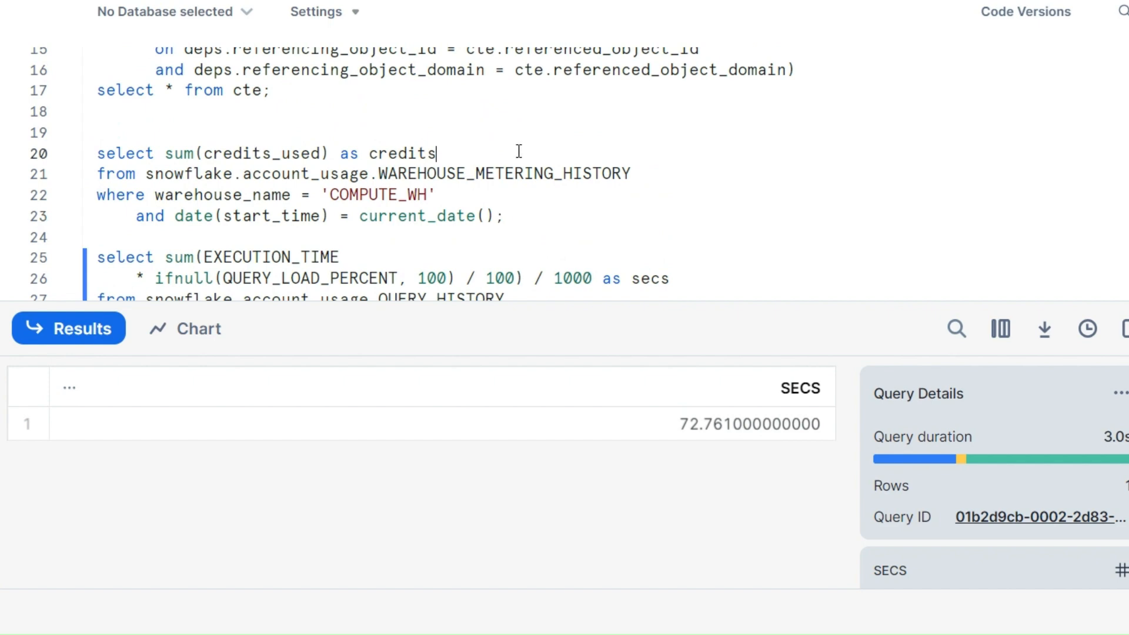
{"action": "scroll", "coordinate": [519, 155], "scroll_direction": "down", "scroll_amount": 3}
{"action": "scroll", "coordinate": [518, 156], "scroll_direction": "up", "scroll_amount": 3}
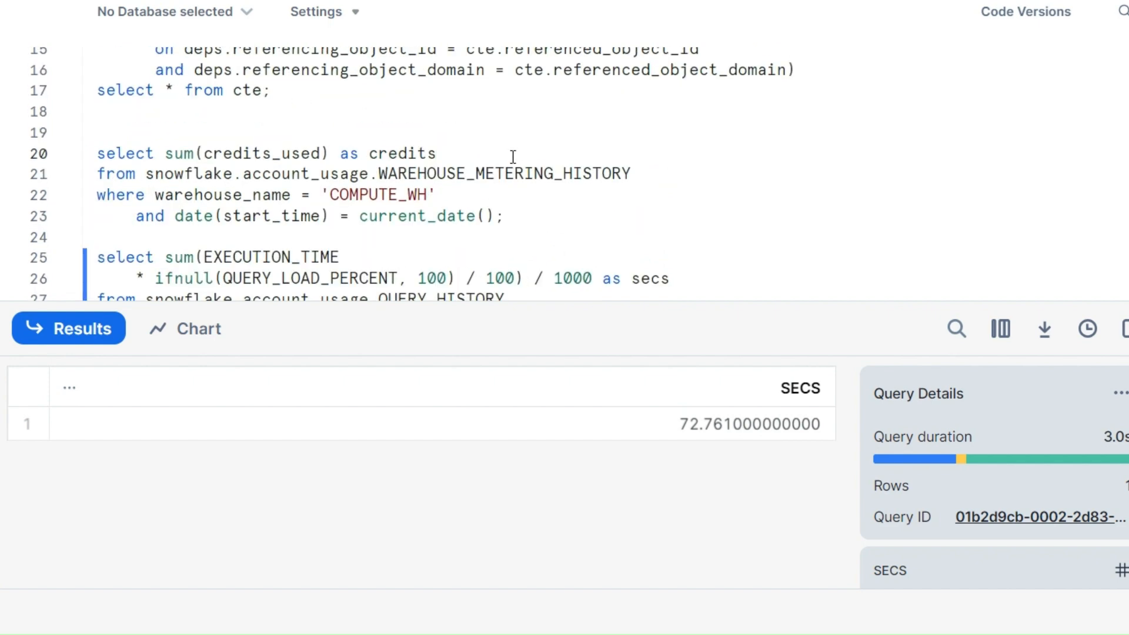